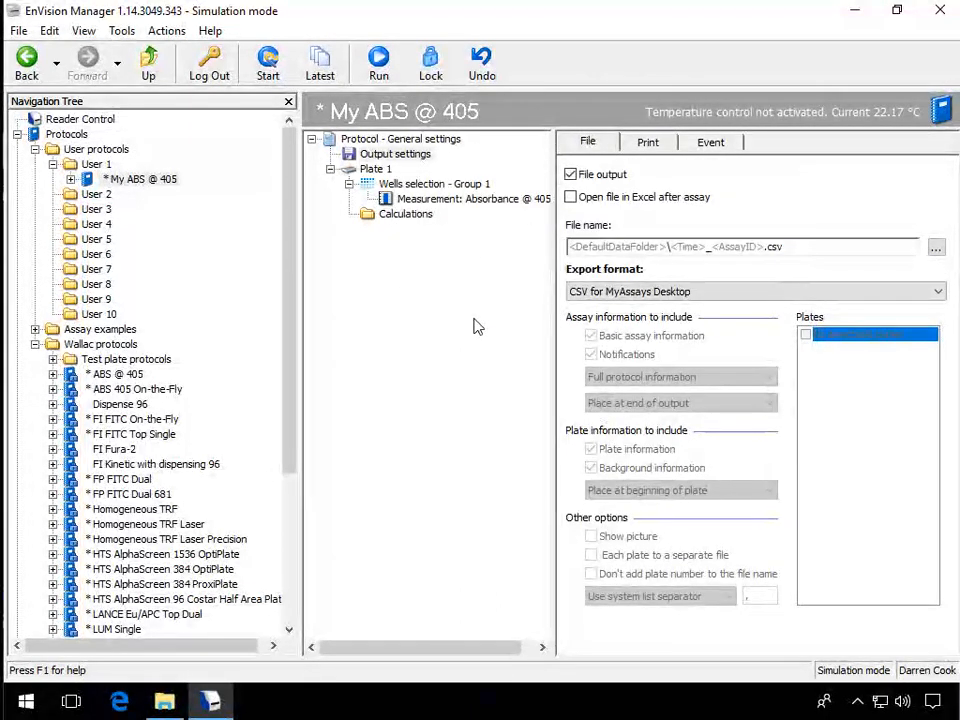
Step: Run the My ABS @ 405 protocol and switch to the resulting Excel report
left_click(379, 72)
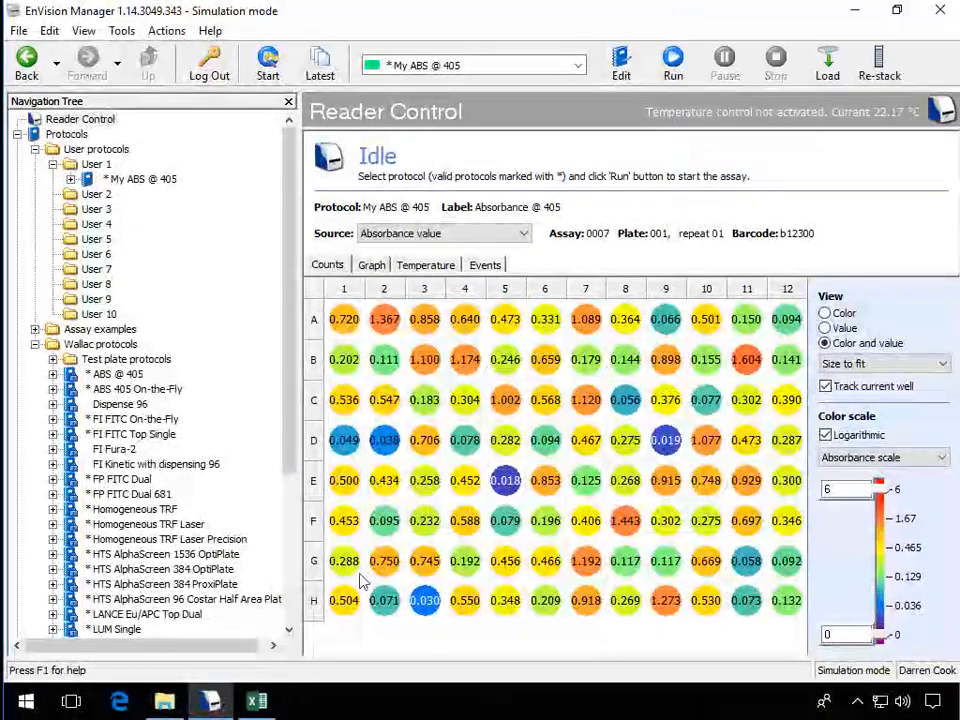
left_click(257, 701)
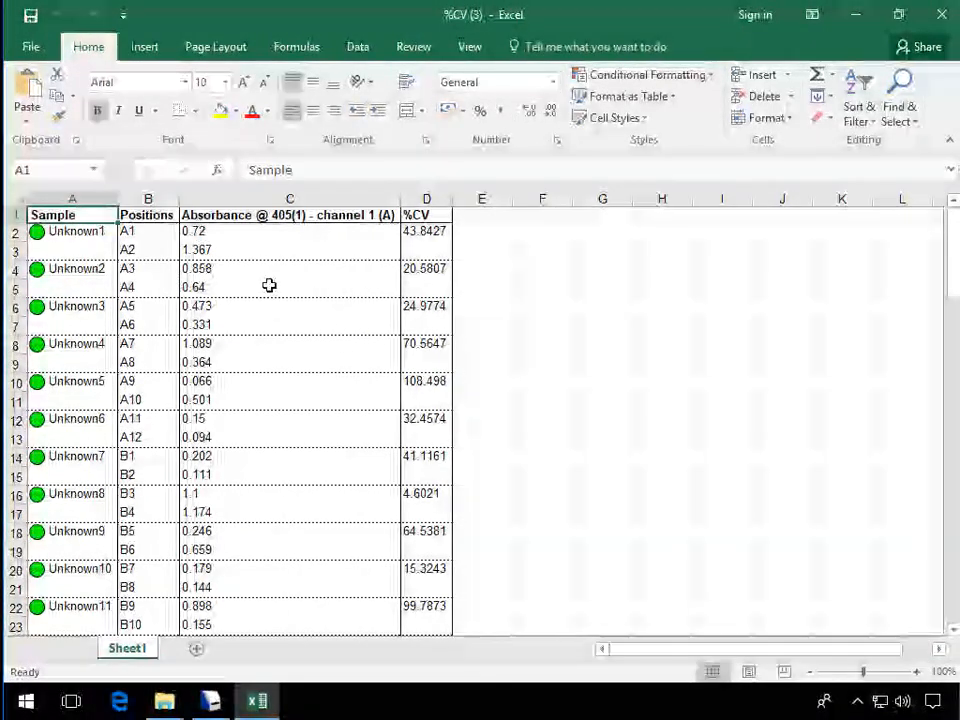
Step: Overwrite the absorbance for position A1 in cell C2 with 123.45, then close the report and save the changes
left_click(202, 232)
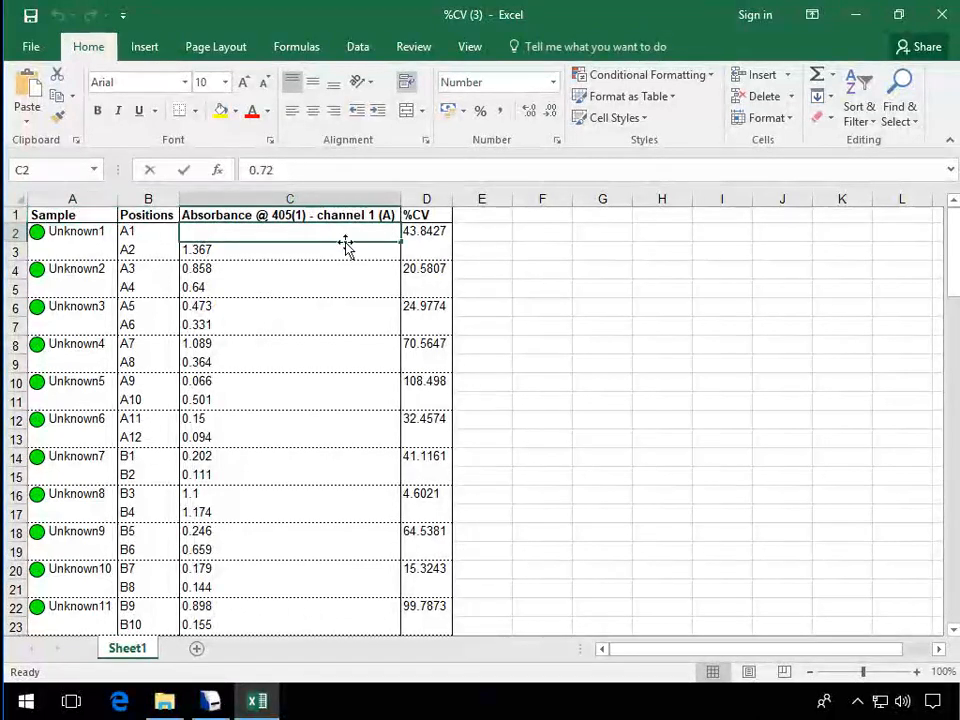
type("123.44")
key("BackSpace")
type("5")
key("Tab")
key("Down")
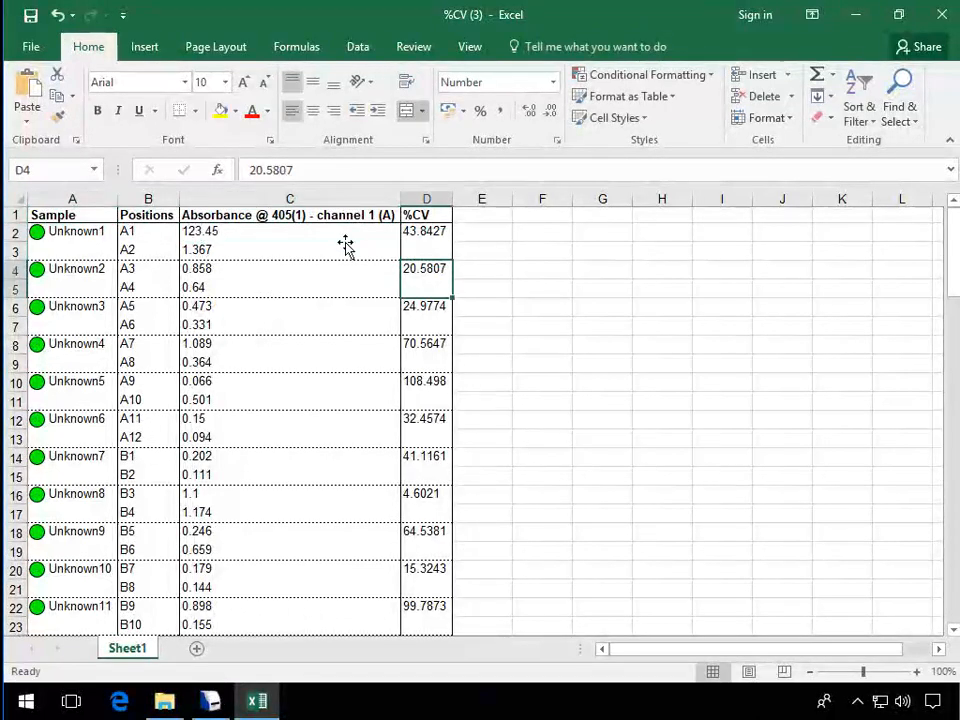
left_click(940, 22)
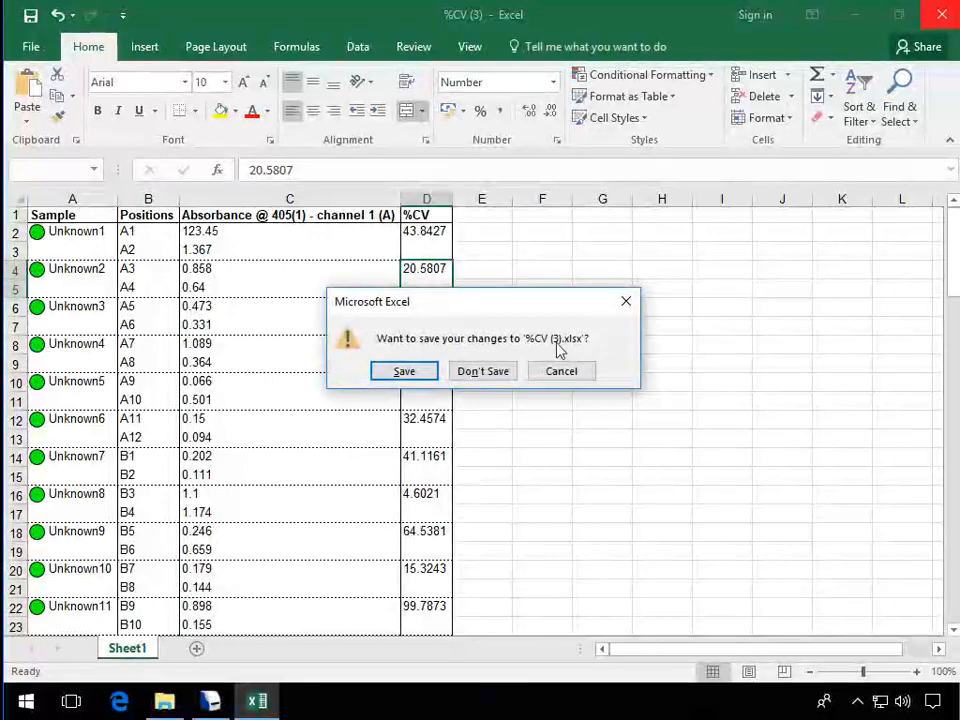
left_click(401, 374)
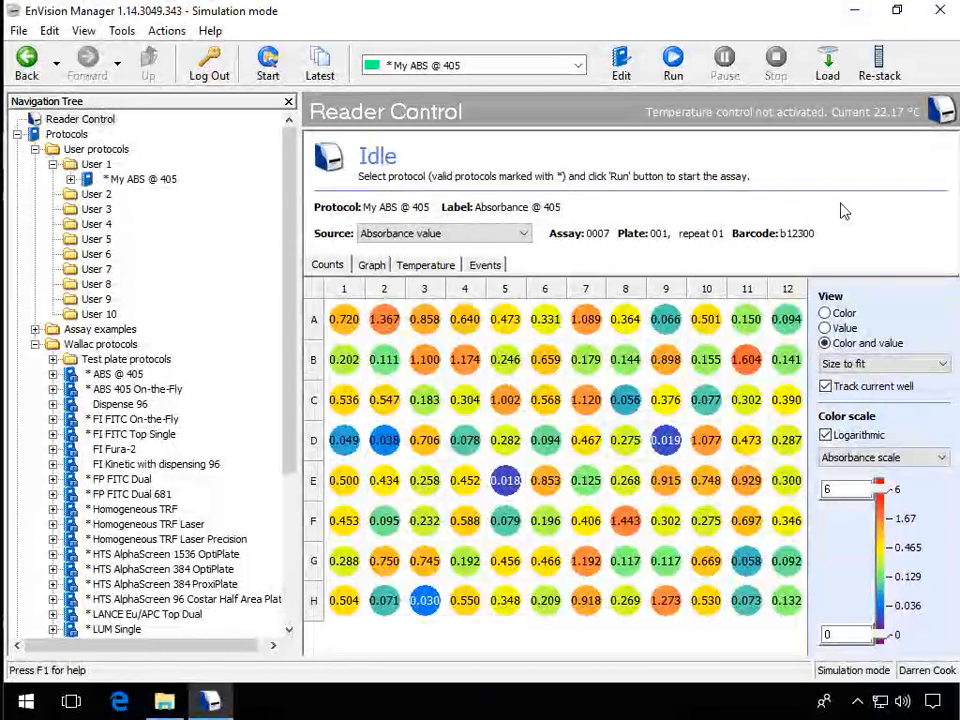
Step: Minimize EnVision Manager and open the exported 184942_7 CSV file from the EnVision Data folder
left_click(854, 12)
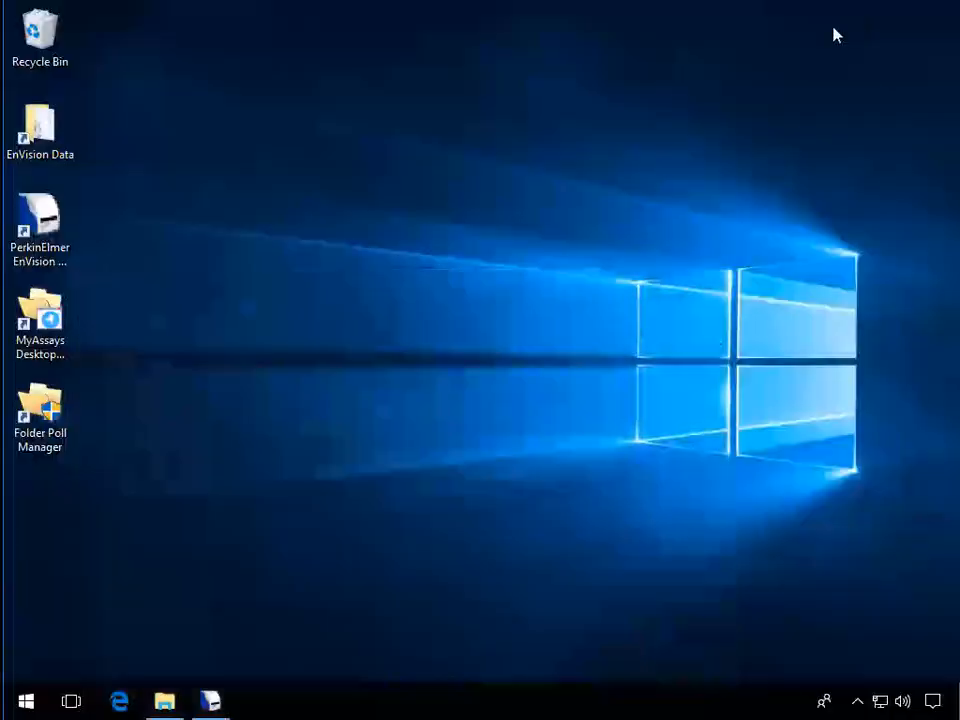
double_click(26, 152)
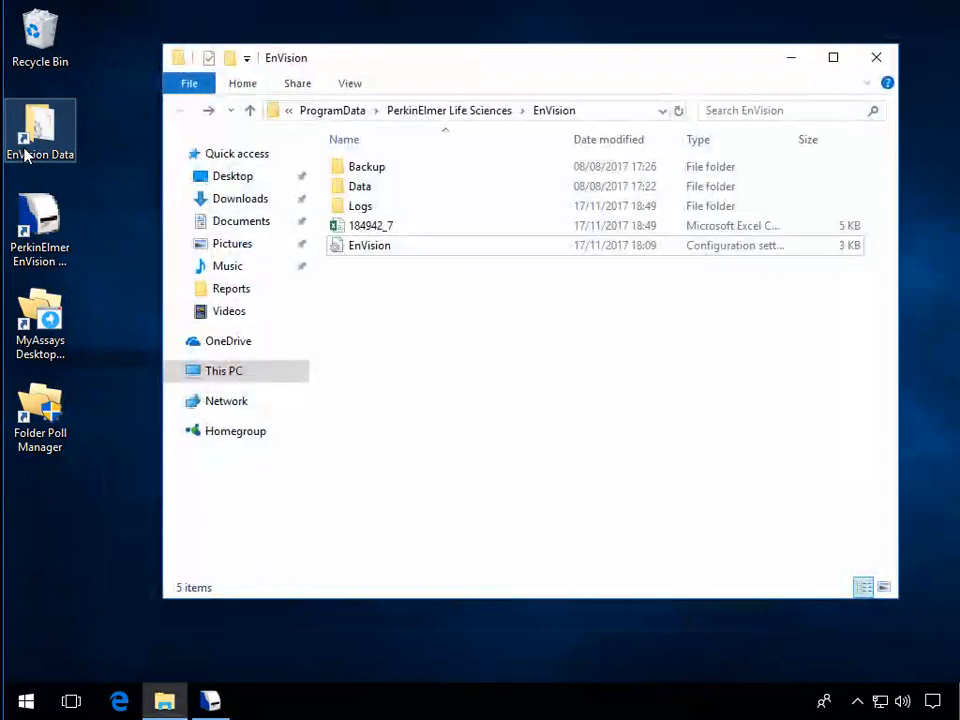
left_click(388, 230)
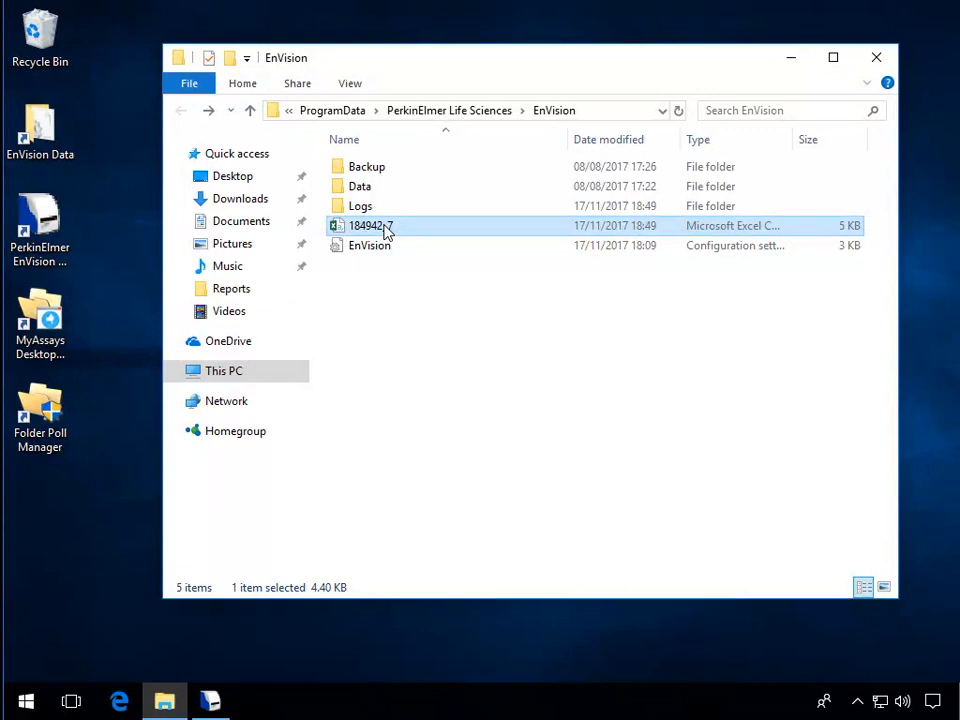
double_click(388, 228)
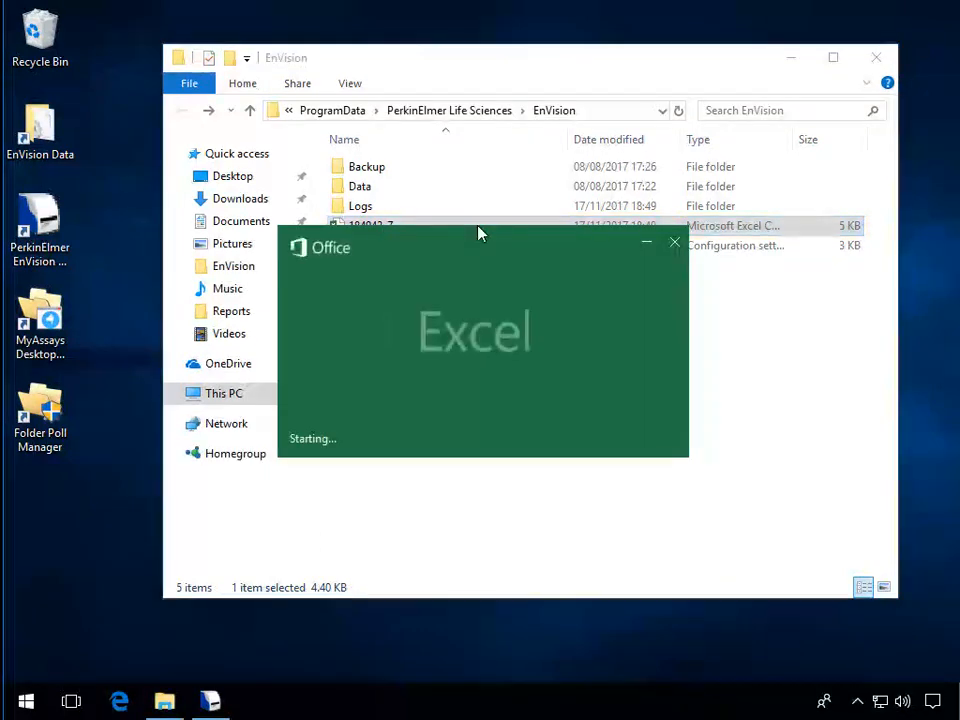
Step: Set cell B11 to 1.72, save the file keeping the CSV format, and close it
type("1.72")
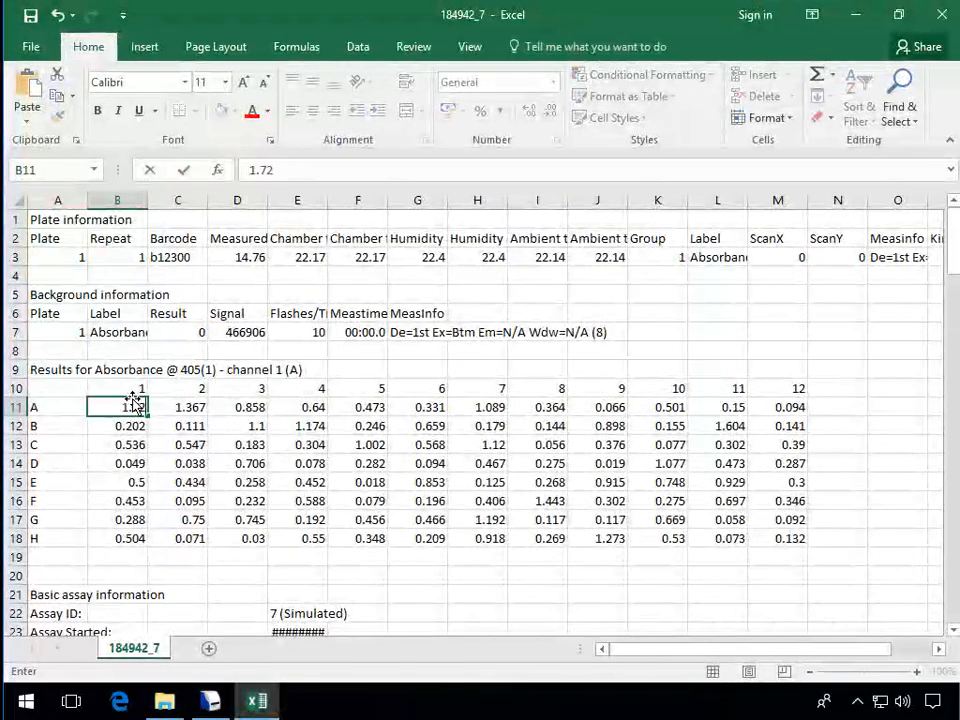
left_click(31, 16)
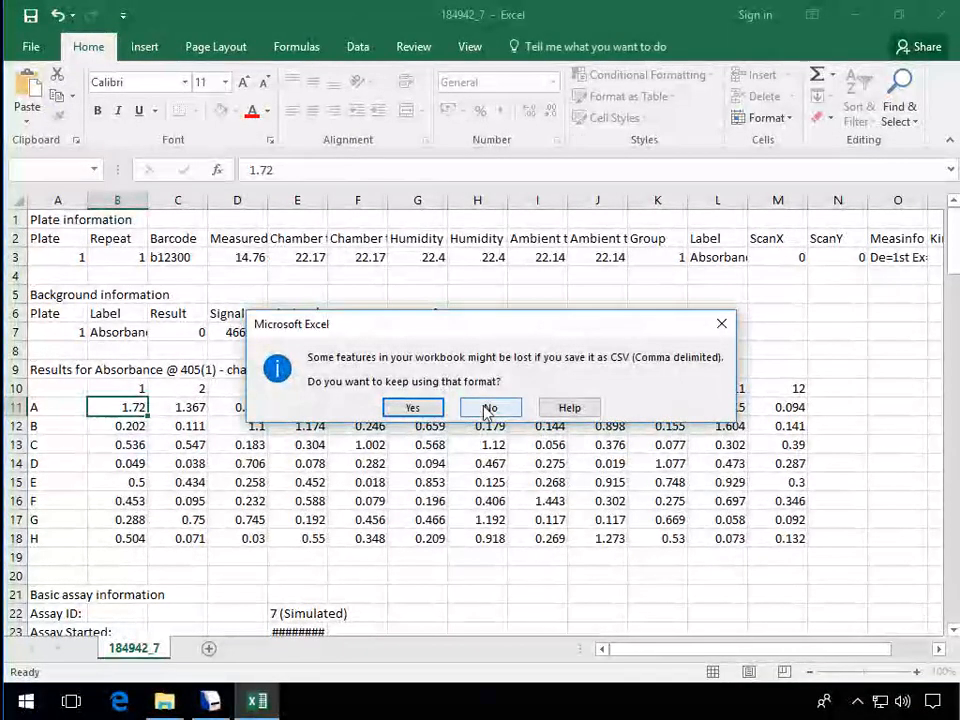
left_click(428, 408)
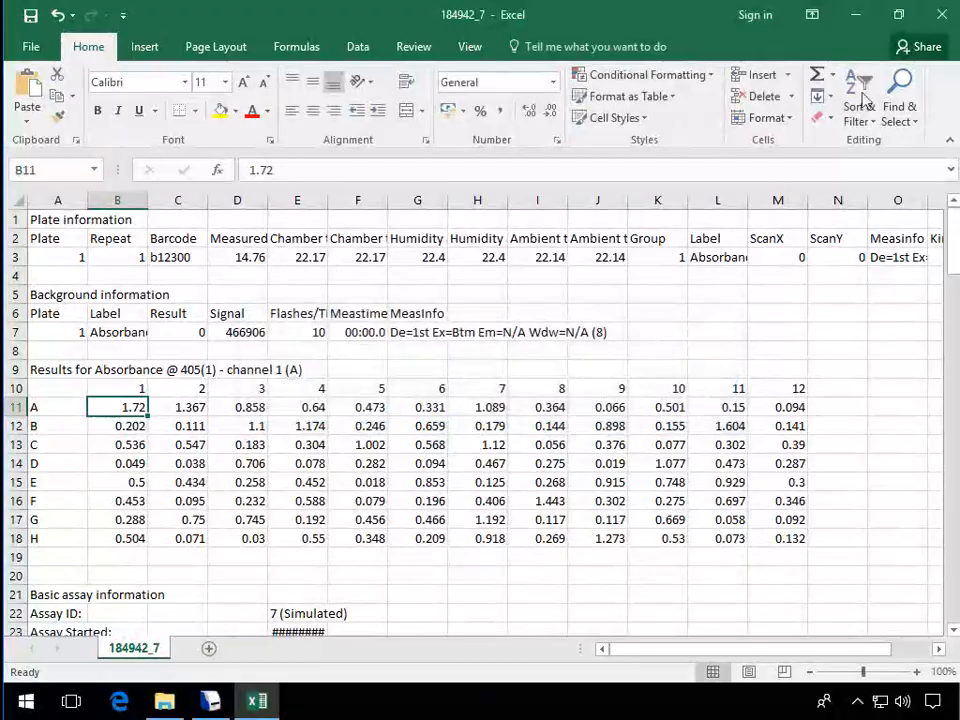
left_click(940, 22)
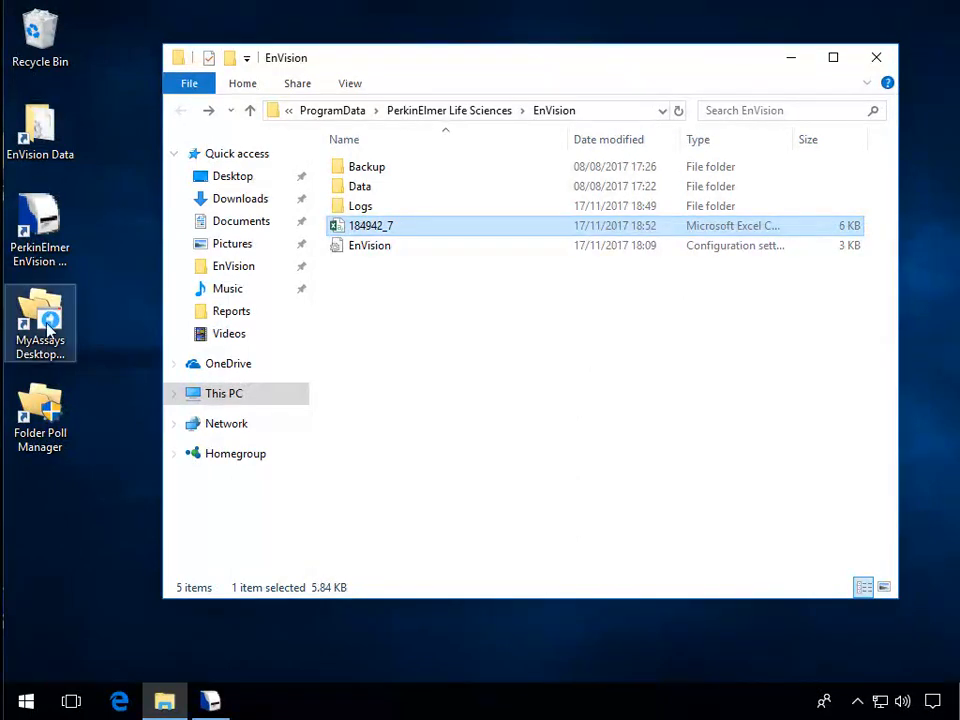
Step: Open MyAssays Desktop Explorer and launch its security setup, allowing it to make changes to the device
left_click(48, 331)
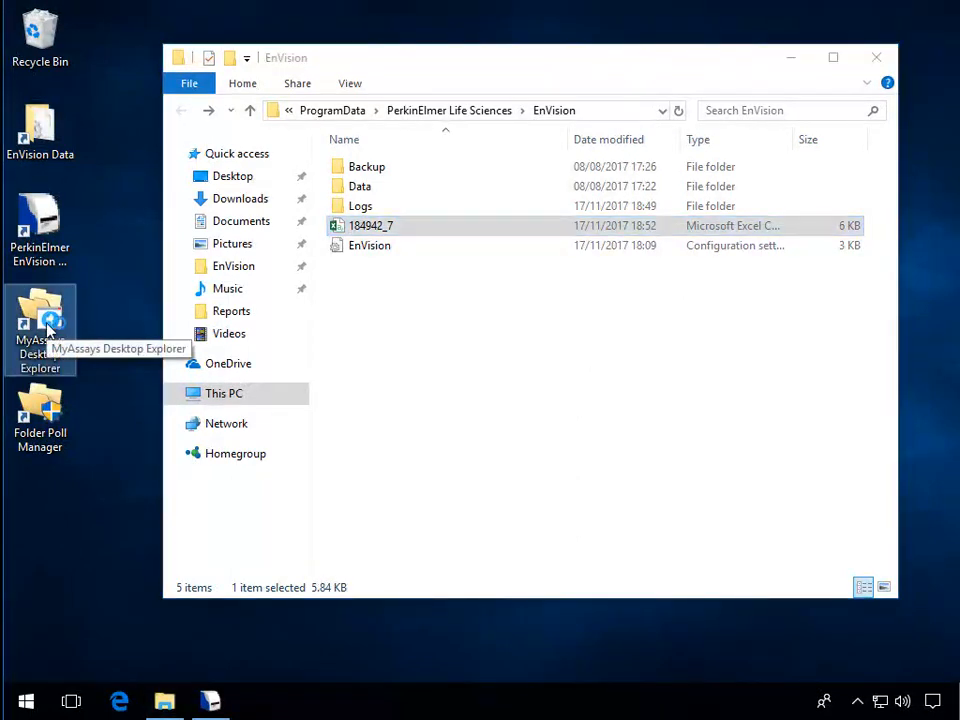
double_click(48, 331)
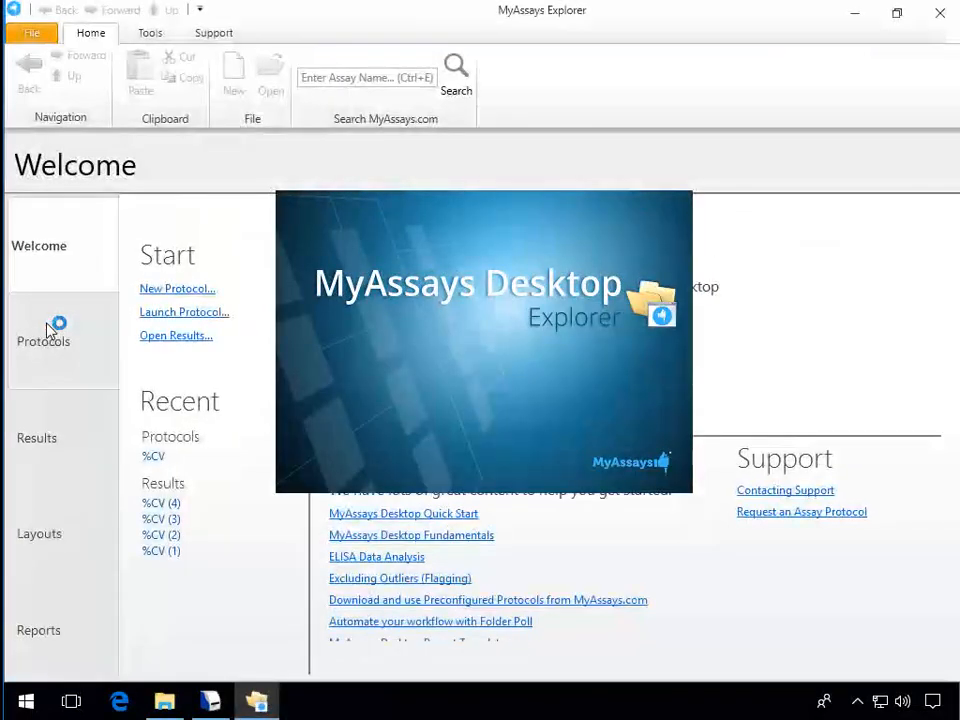
left_click(150, 33)
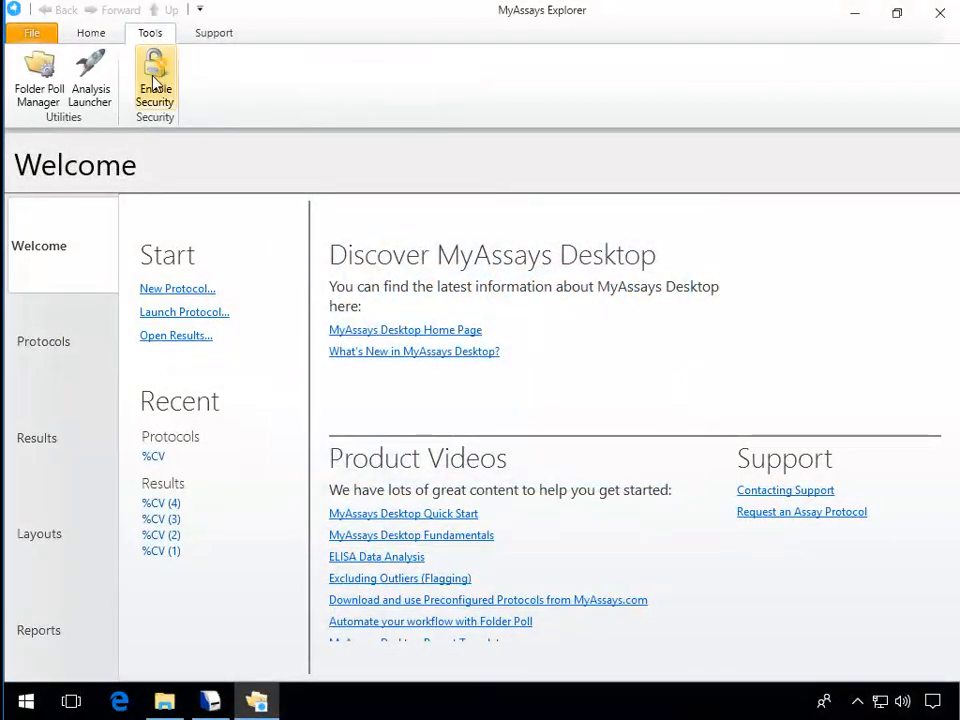
left_click(155, 84)
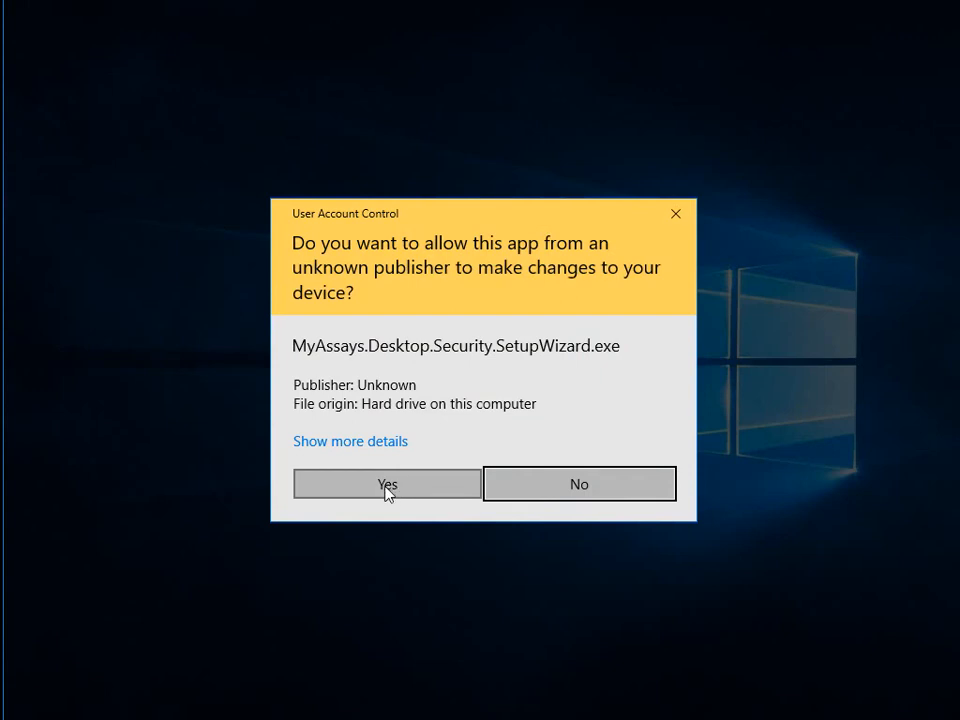
left_click(387, 484)
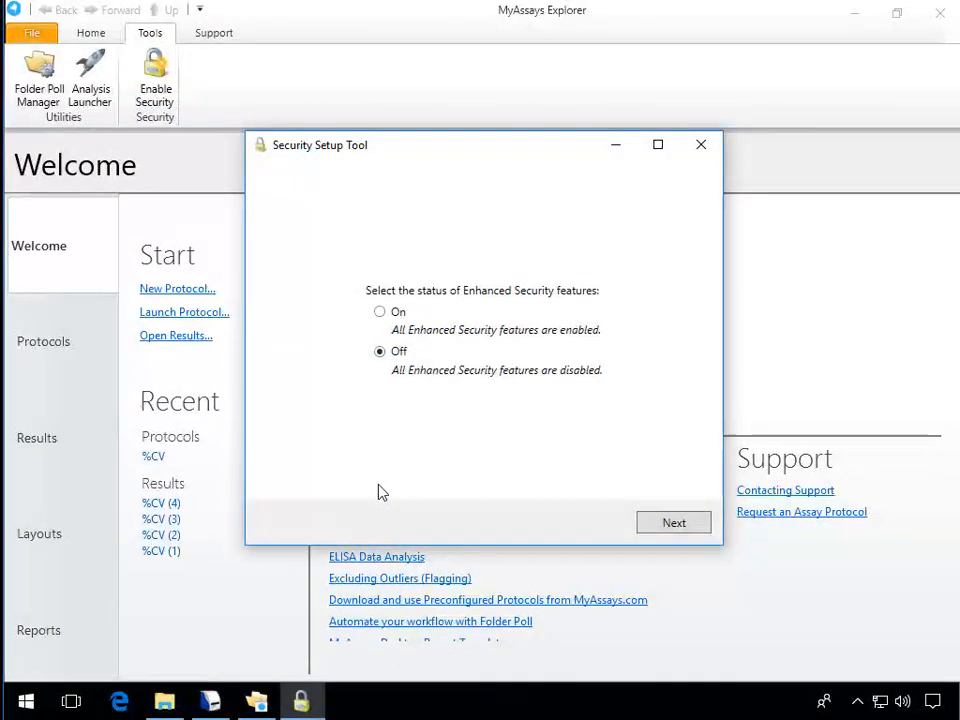
Step: Turn Enhanced Security on with Windows Log In authentication and the user's own folder as the Assay Data Folder
left_click(382, 314)
left_click(677, 522)
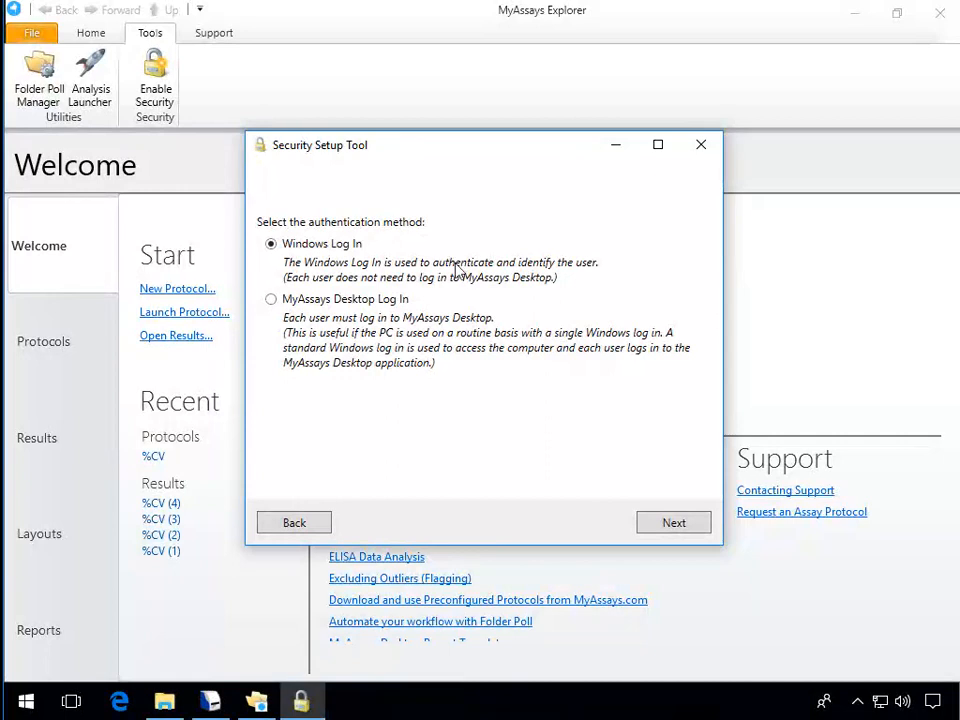
left_click(675, 525)
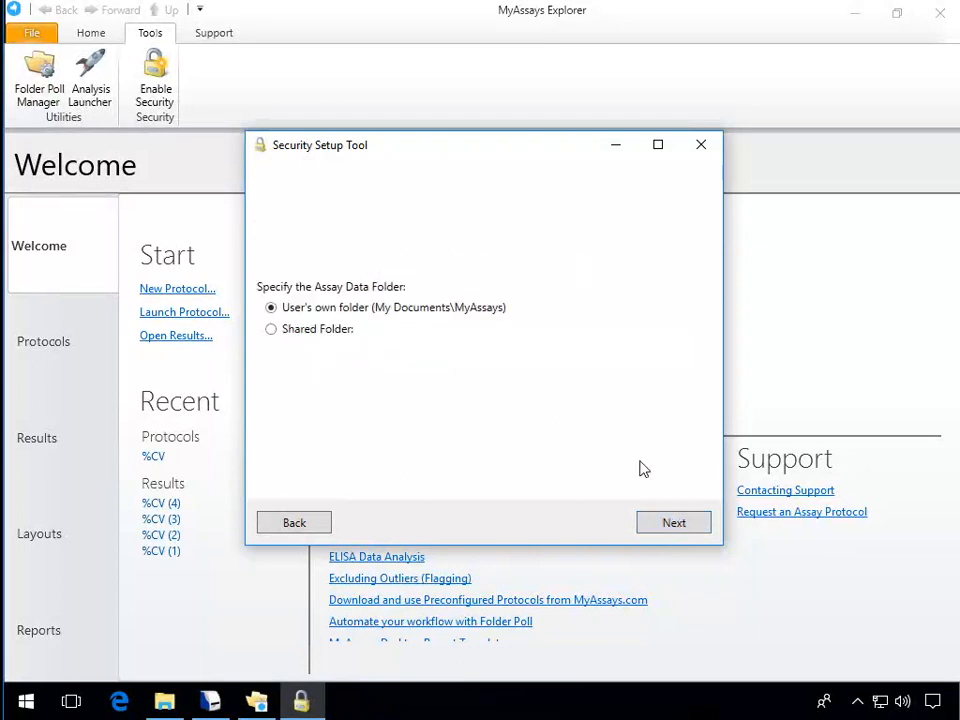
left_click(654, 520)
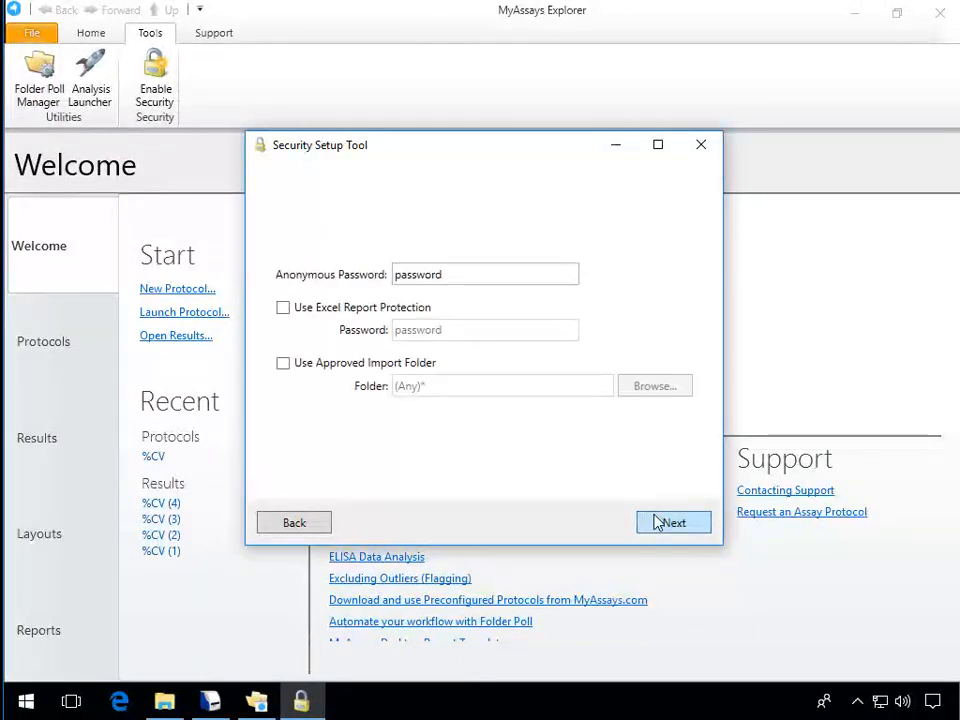
Step: Enable Excel Report Protection with the default password, apply the security settings, and finish the setup
left_click(360, 310)
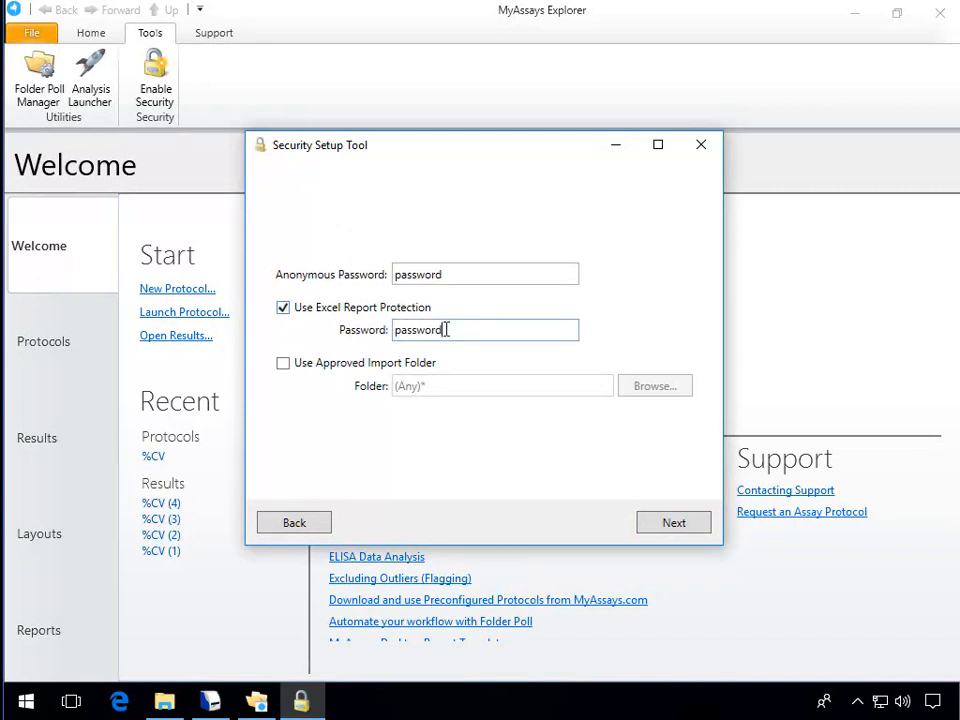
left_click_drag(443, 330, 383, 336)
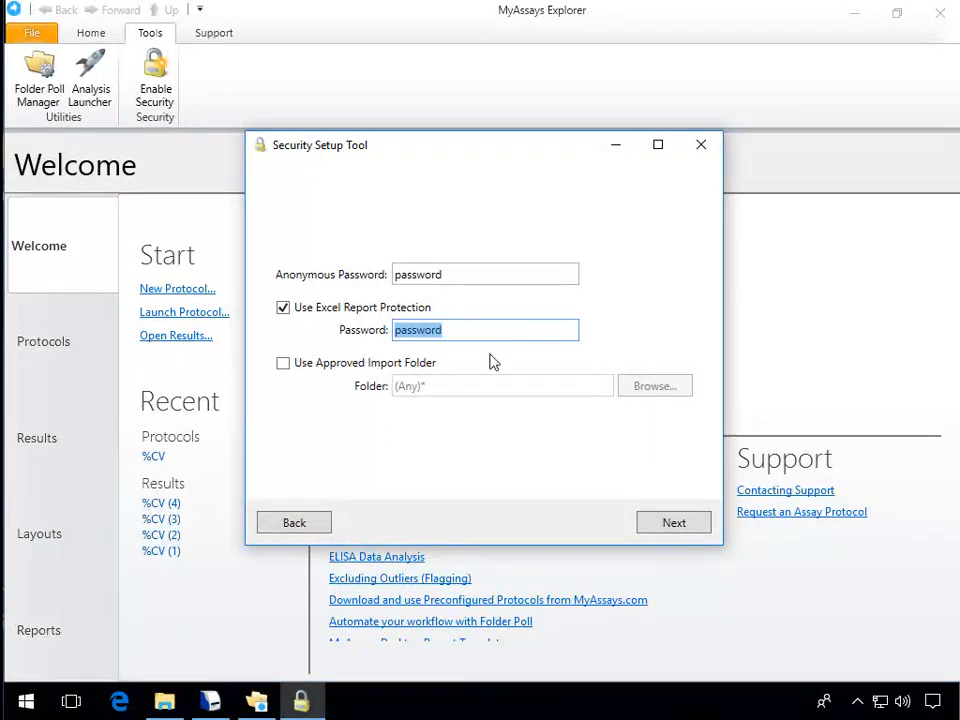
left_click(673, 524)
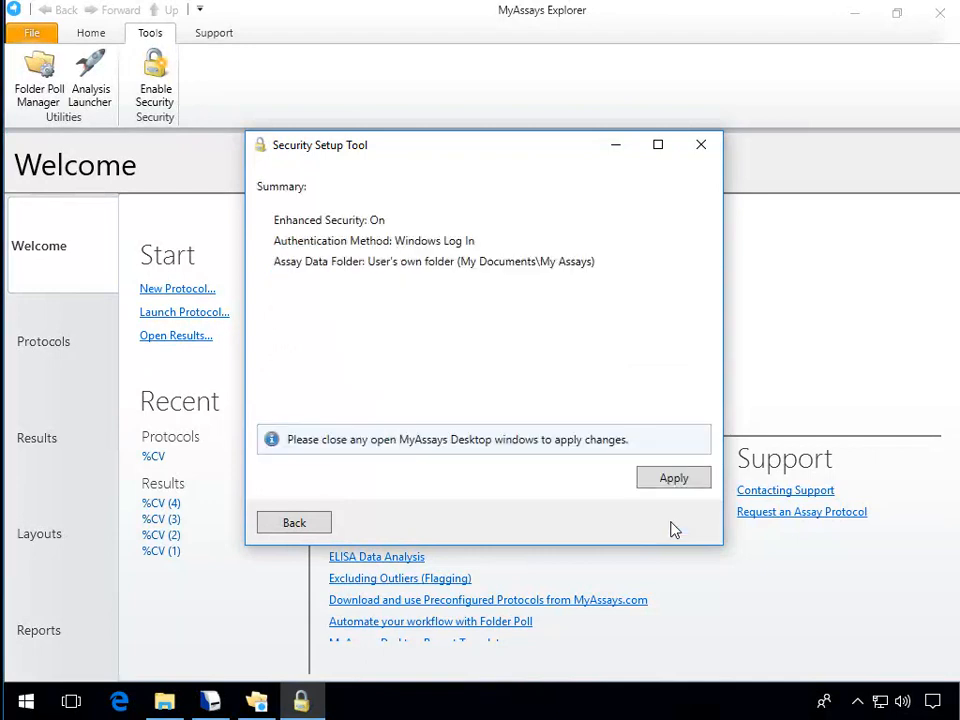
left_click(666, 486)
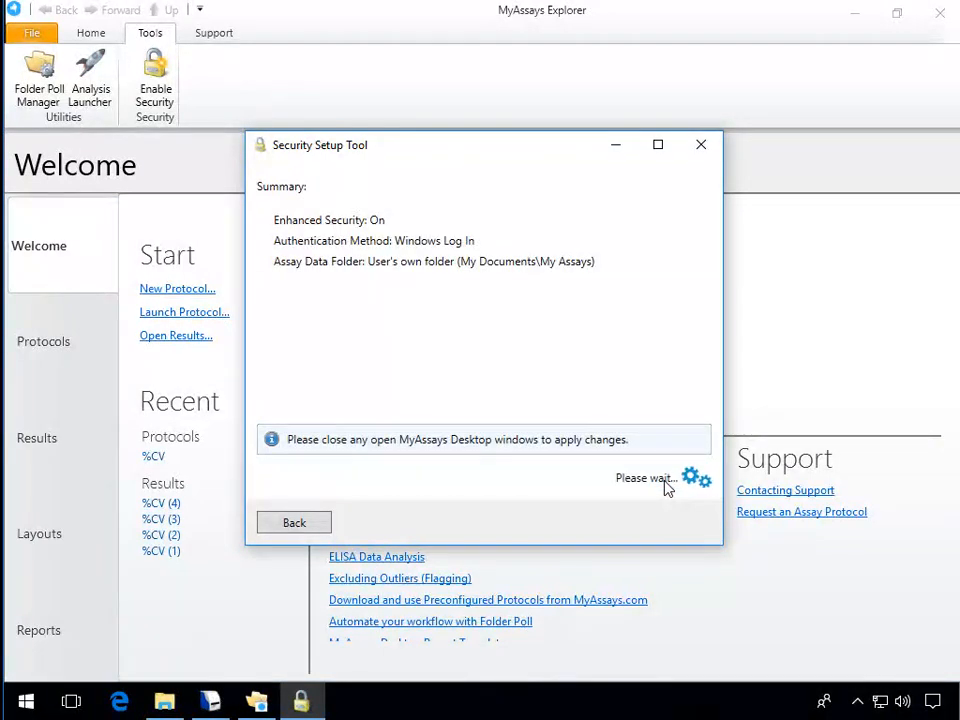
left_click(676, 524)
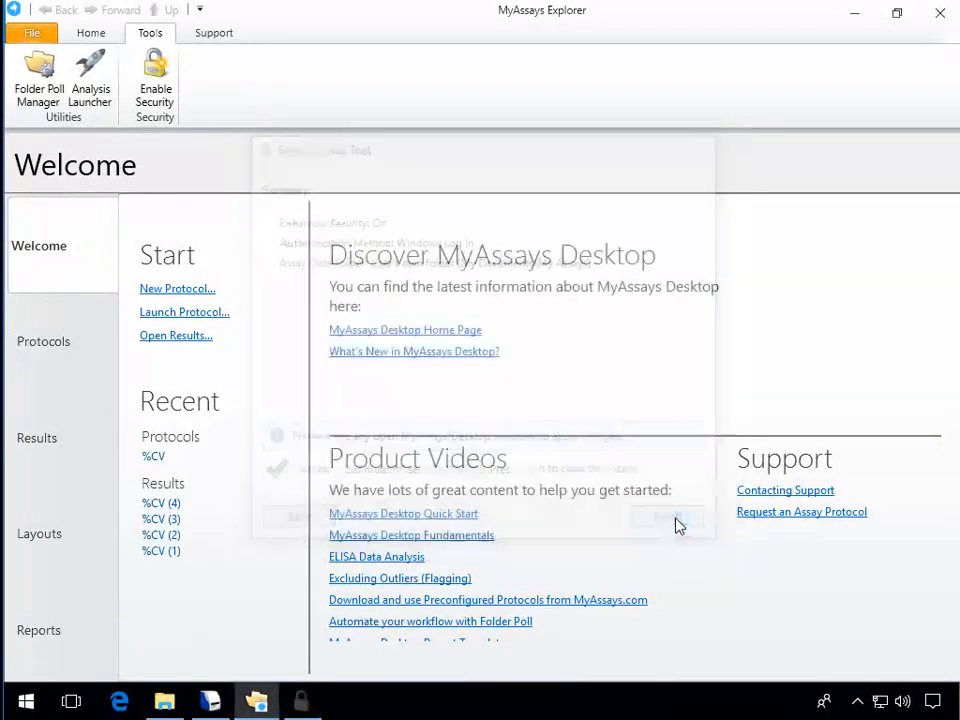
Step: Close MyAssays Explorer and reopen it from the desktop to load the new security settings
left_click(940, 13)
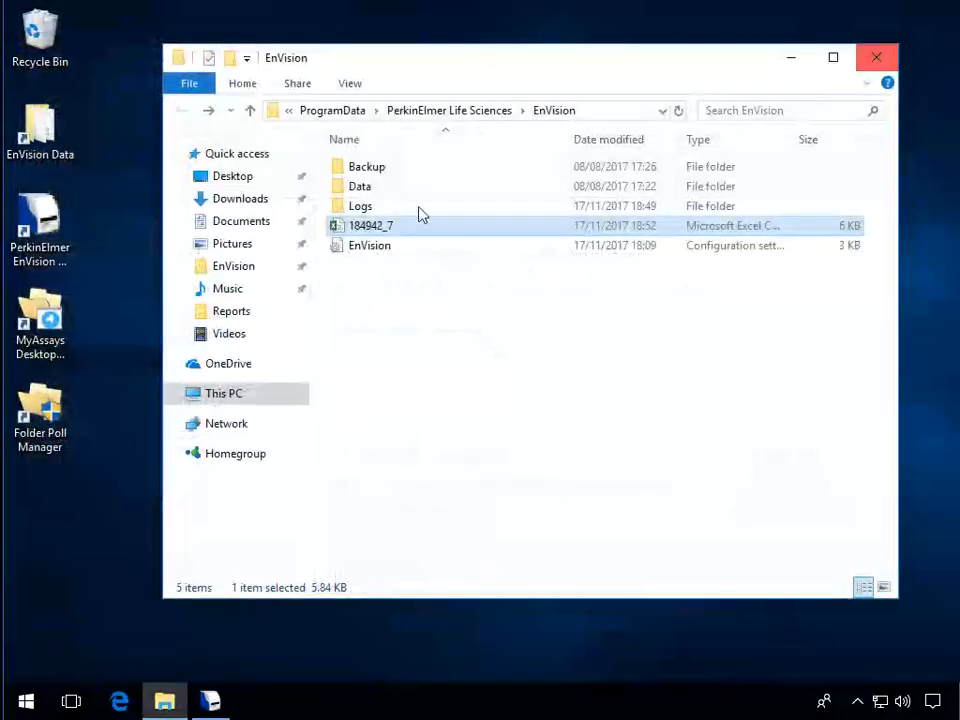
left_click(48, 325)
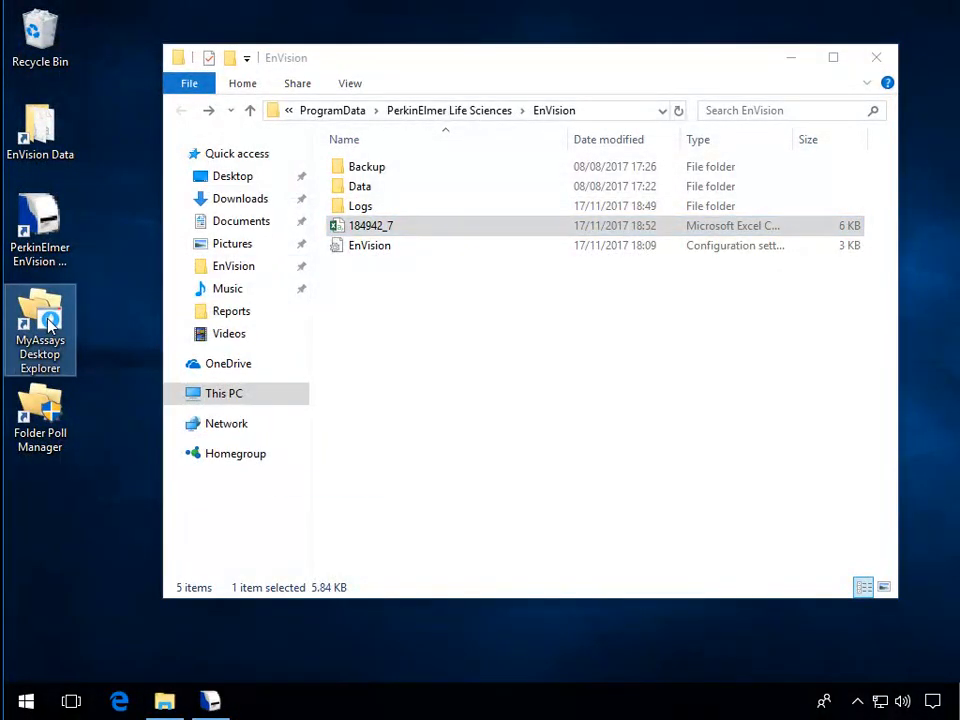
double_click(48, 325)
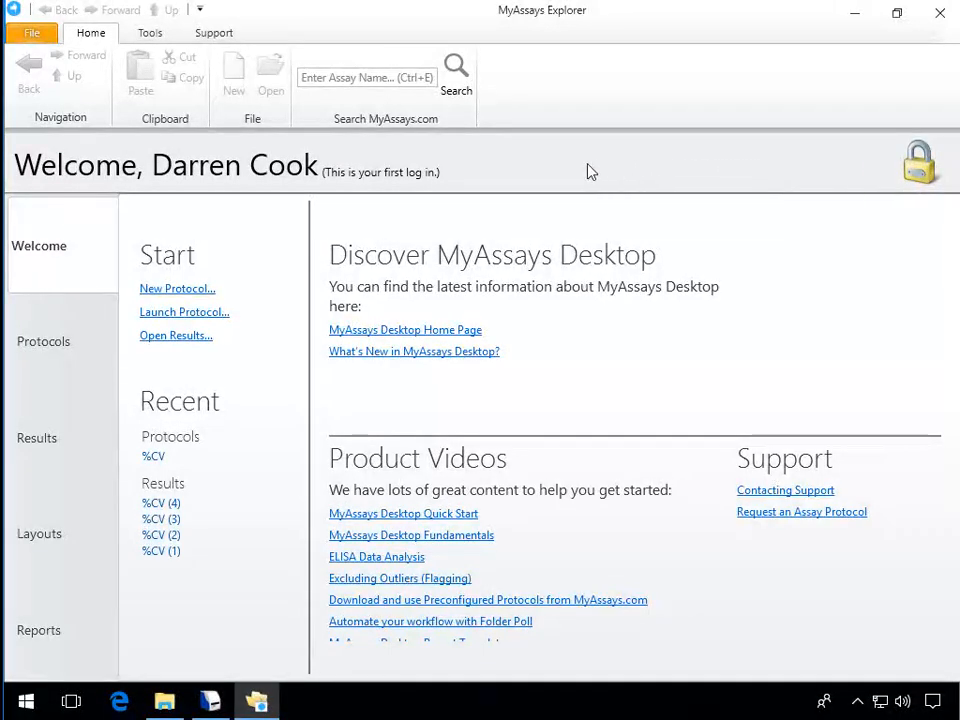
Step: Open Security Management and assign the Windows user's account to the Run and Review Only group
left_click(149, 33)
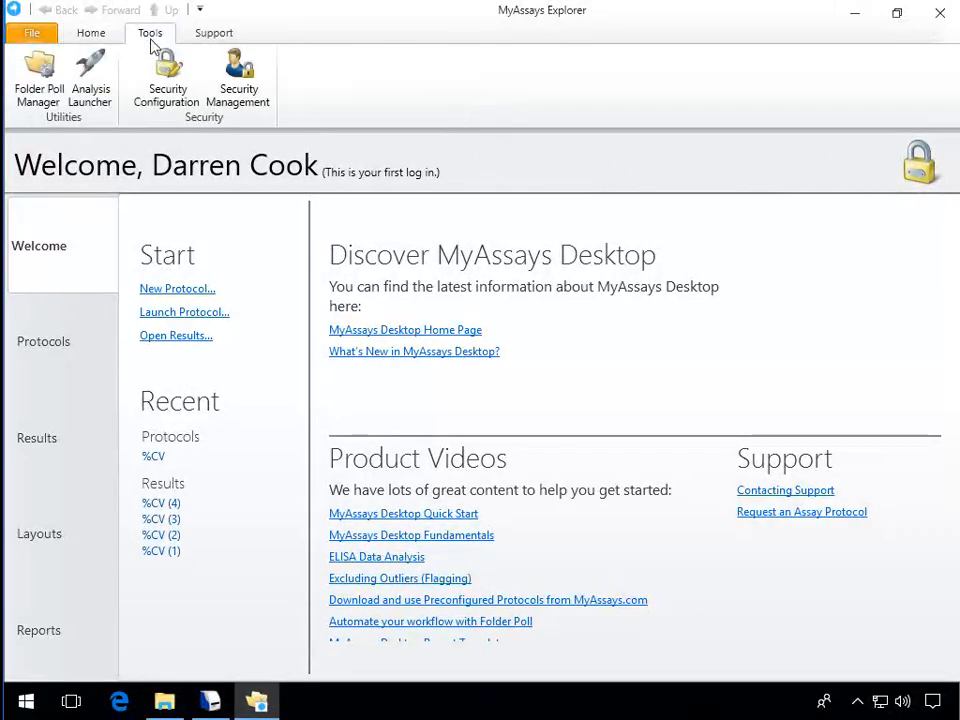
left_click(246, 93)
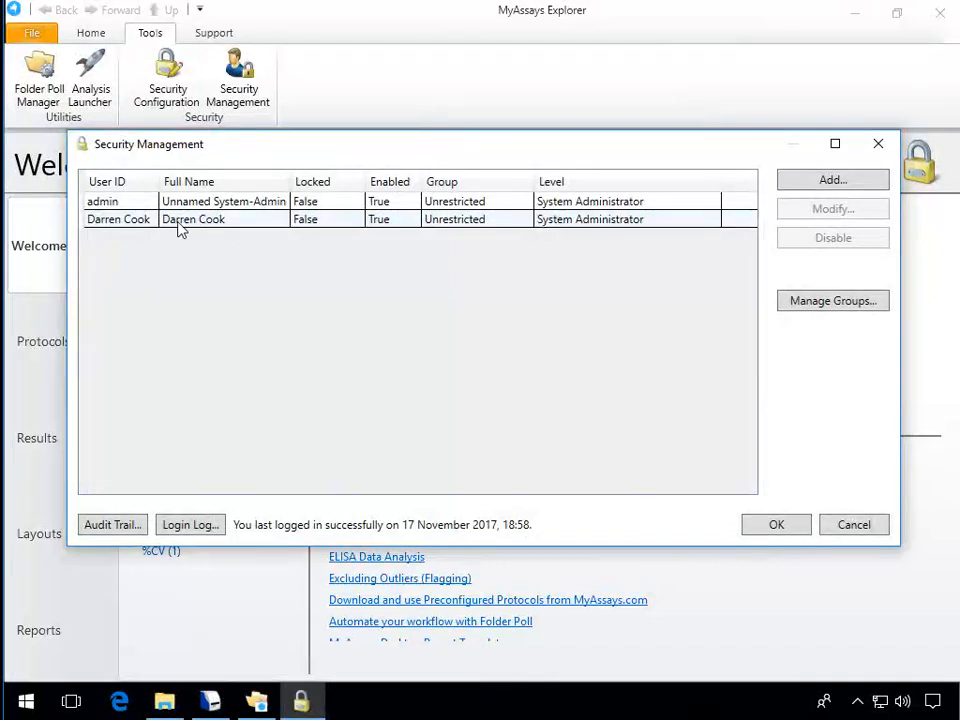
double_click(495, 223)
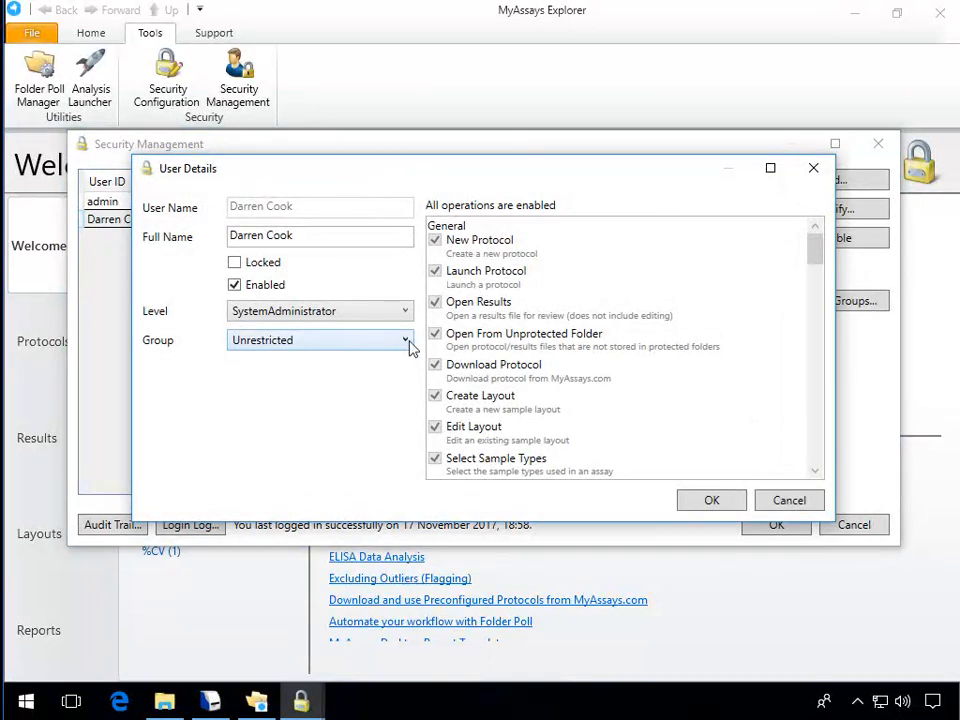
left_click(406, 342)
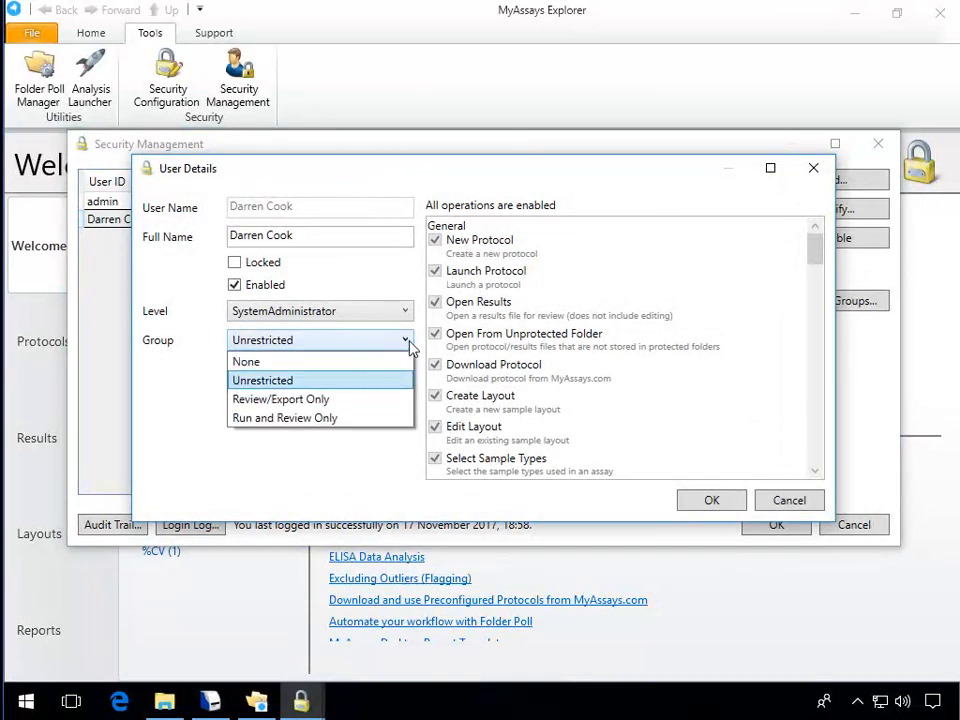
left_click(335, 418)
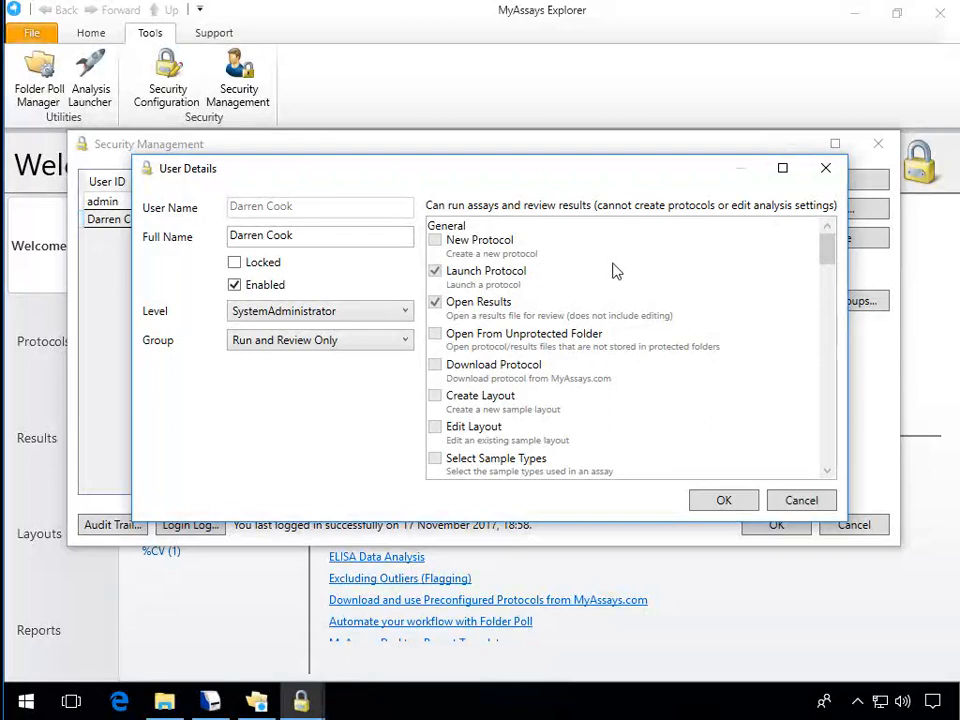
Step: Review the Run and Review Only group's data import permissions and the My ABS @ 405 protocol's output settings in EnVision Manager
left_click_drag(824, 258, 842, 396)
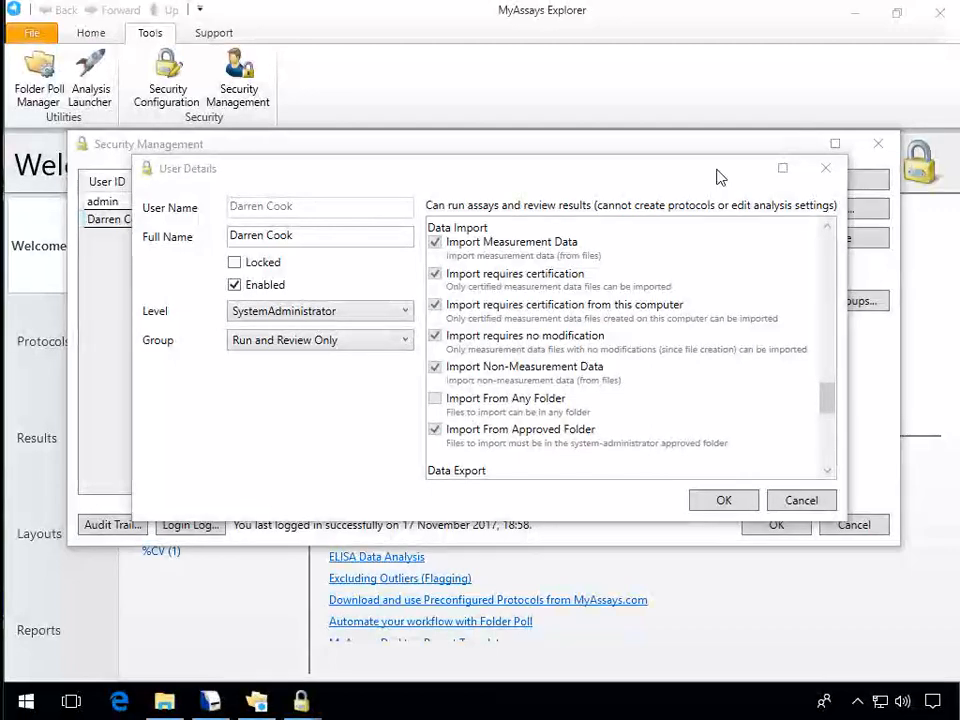
left_click(209, 700)
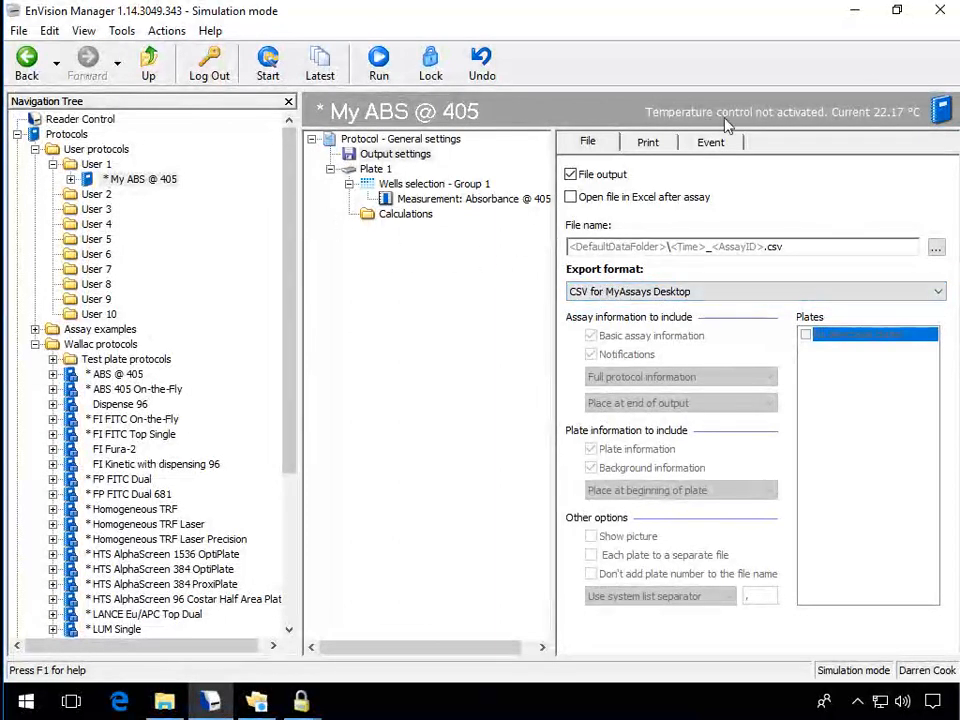
left_click(856, 12)
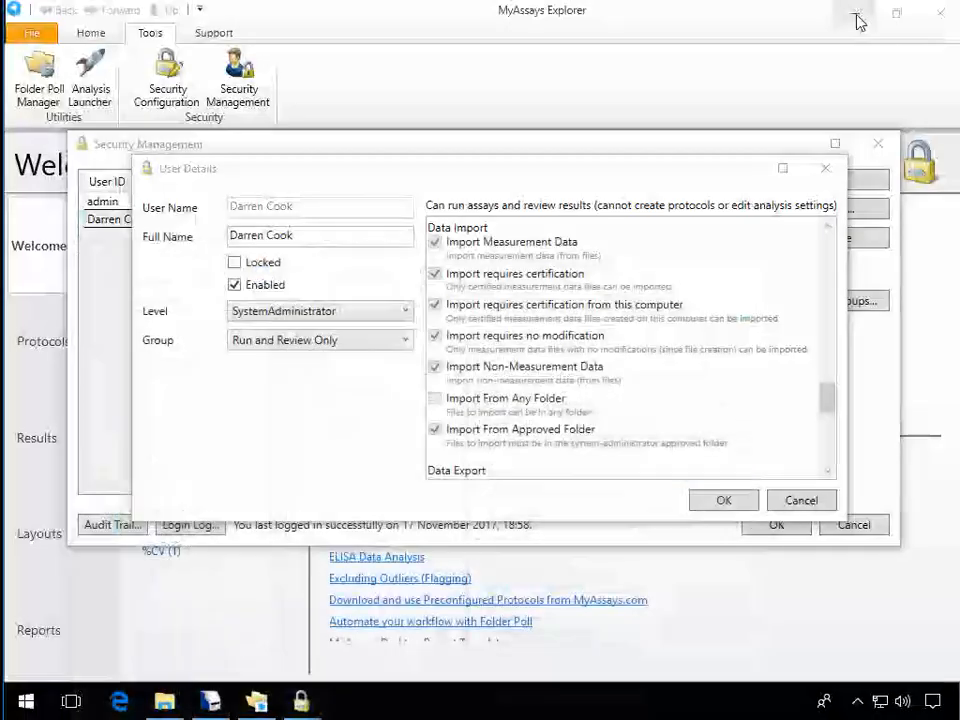
Step: Save the user's group change in Security Management and restart MyAssays Explorer to apply it
left_click(721, 501)
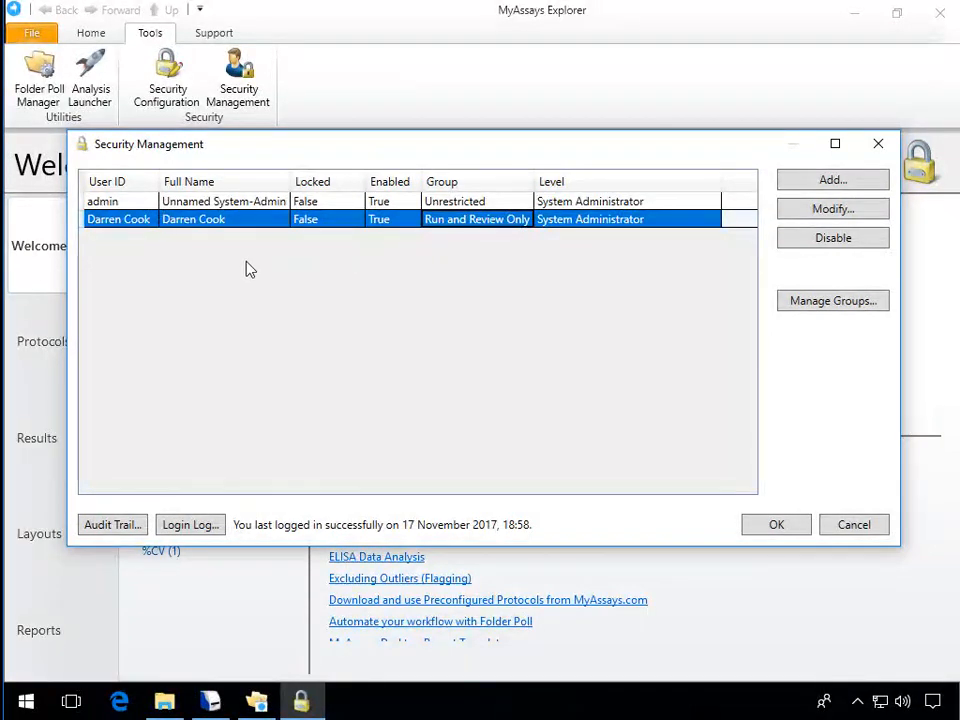
left_click(782, 523)
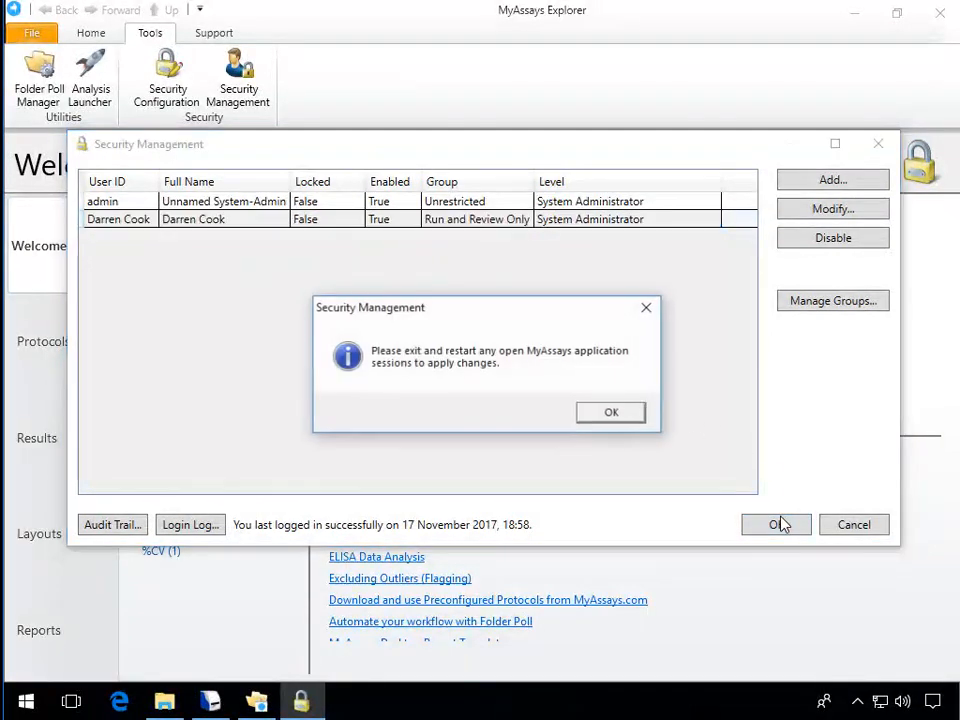
left_click(612, 414)
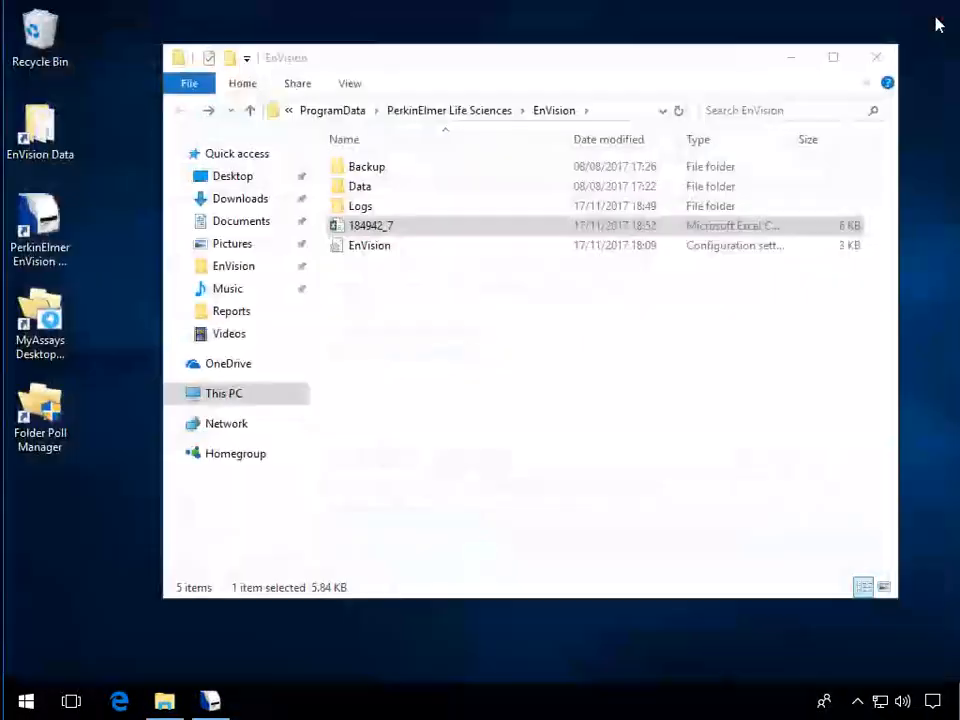
left_click(47, 404)
double_click(40, 318)
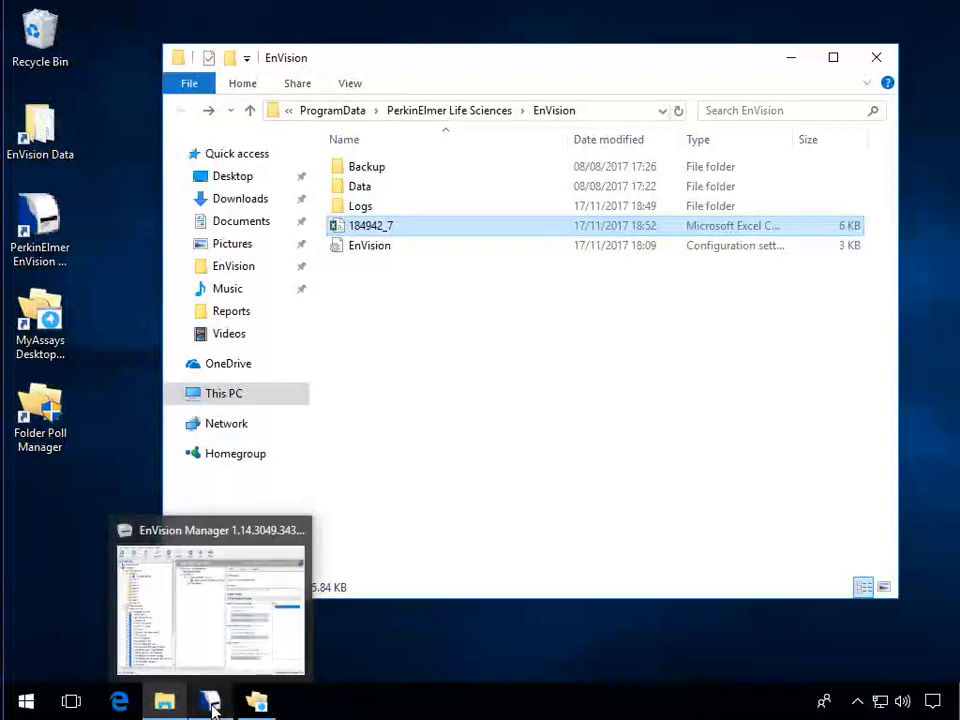
Step: Run the My ABS @ 405 protocol in EnVision Manager and bring up the generated %CV (5) report in Excel
left_click(211, 706)
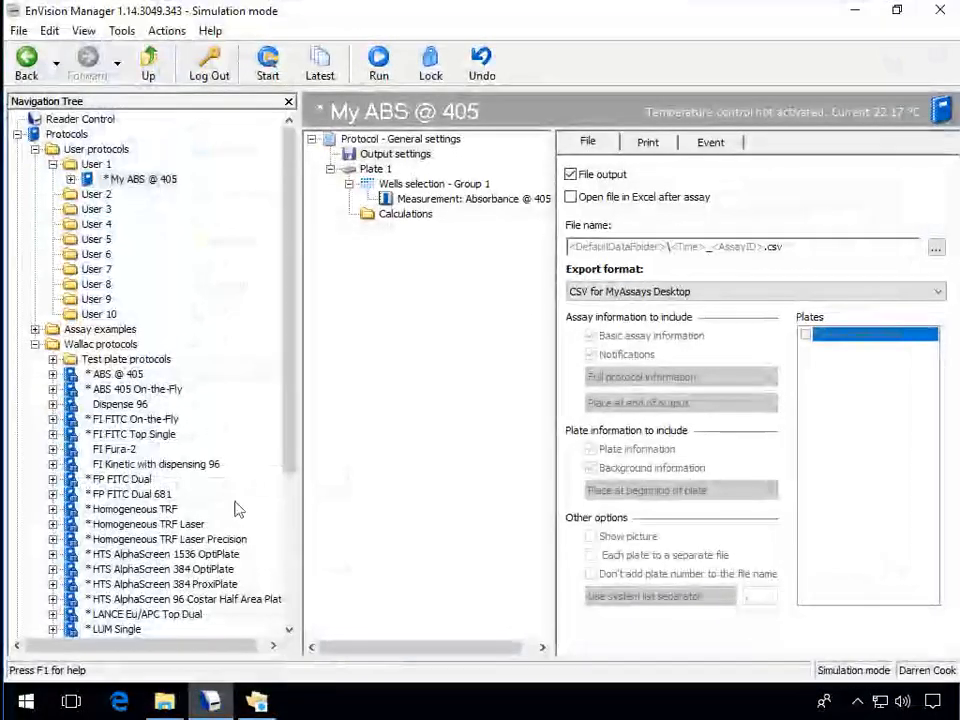
left_click(385, 78)
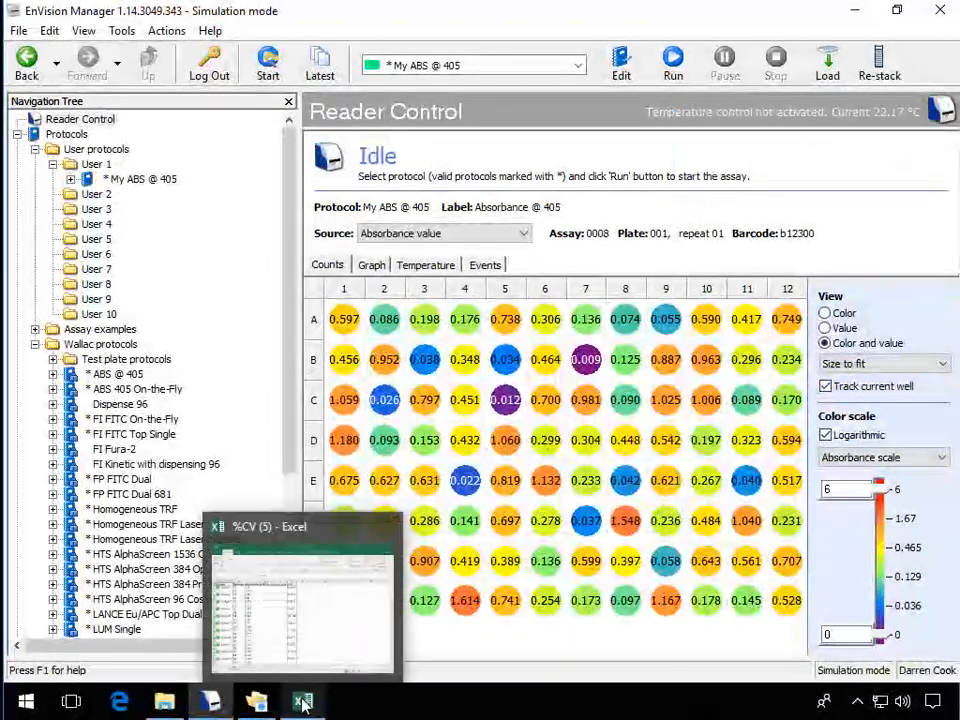
left_click(304, 703)
Step: Try to delete the A2 absorbance value in cell C3 of the report, then close the workbook
left_click(290, 249)
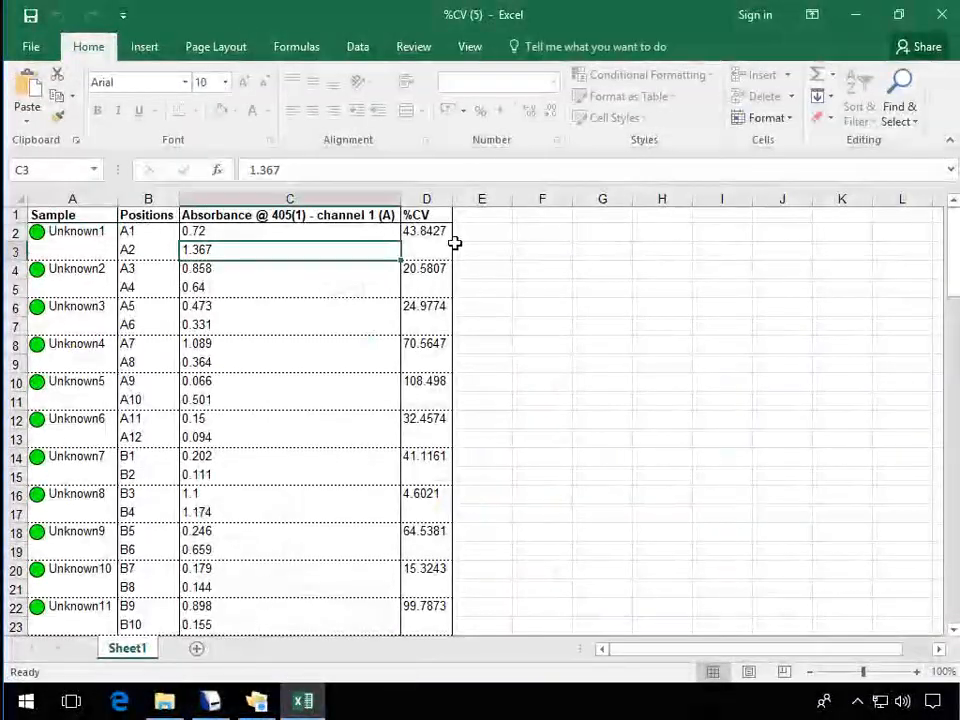
key("Delete")
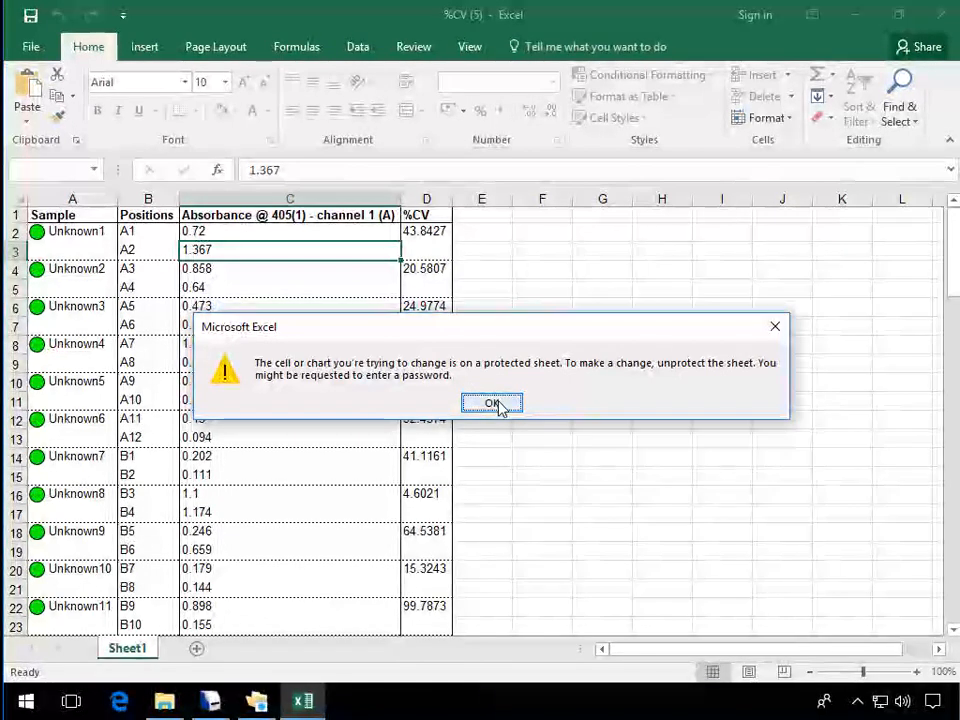
left_click(497, 403)
left_click(942, 16)
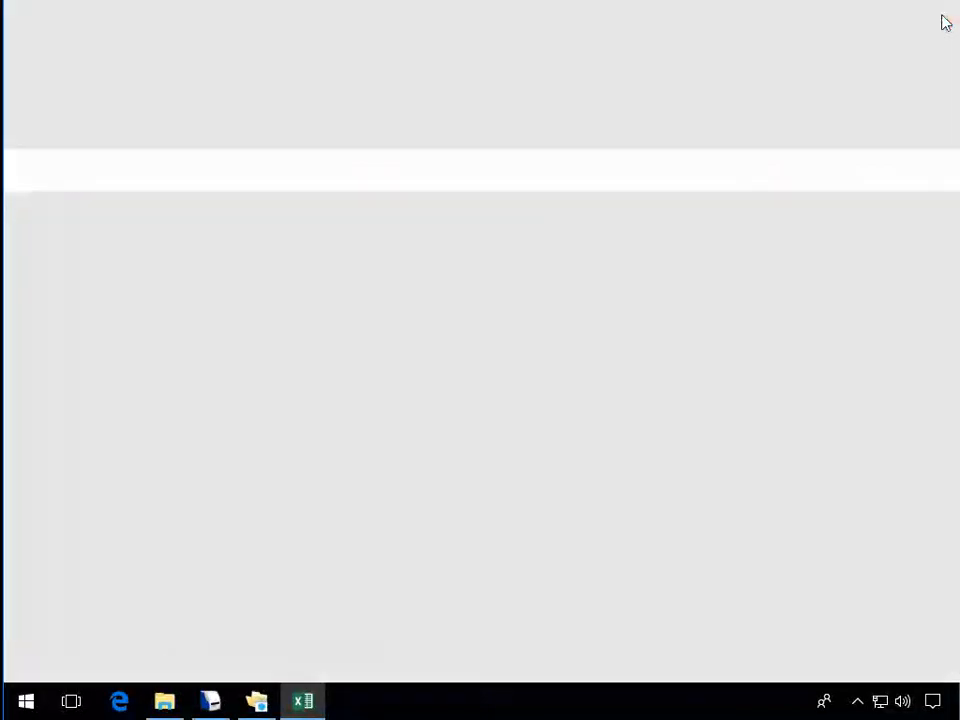
Step: Open the 190516_8 data file from the EnVision folder in Notepad, change well A1 to 1.5970, save and close it
left_click(855, 11)
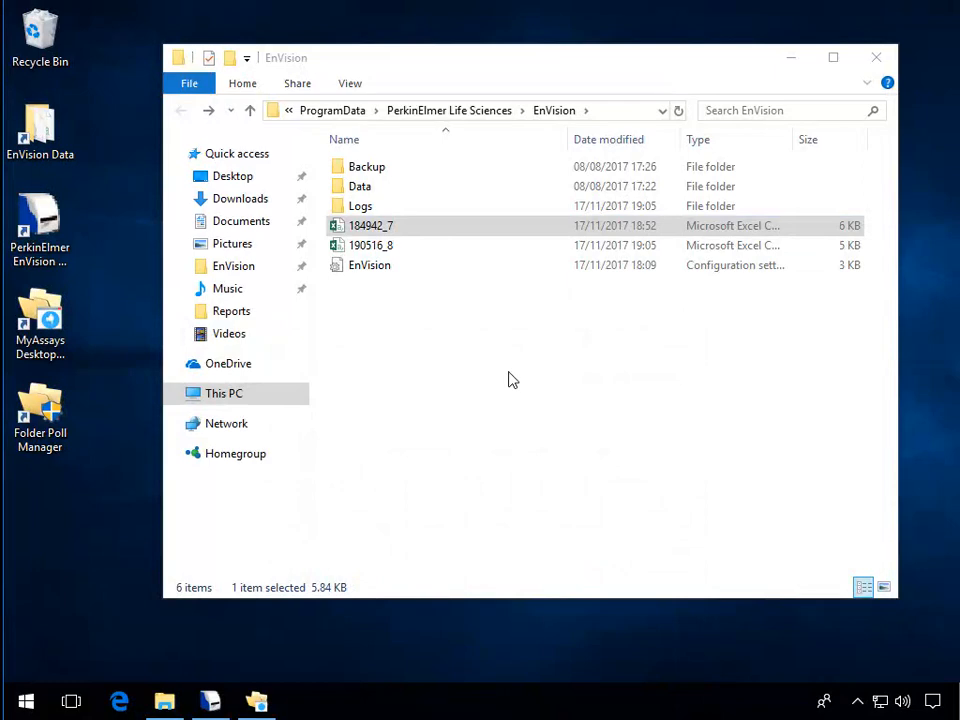
right_click(366, 250)
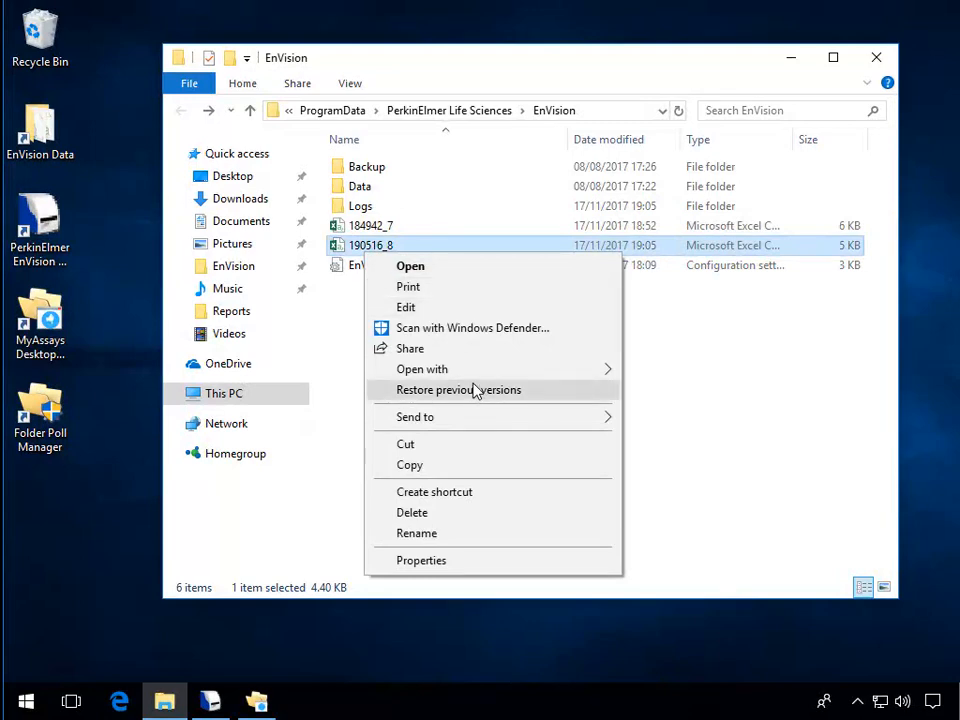
mouse_move(476, 375)
left_click(662, 394)
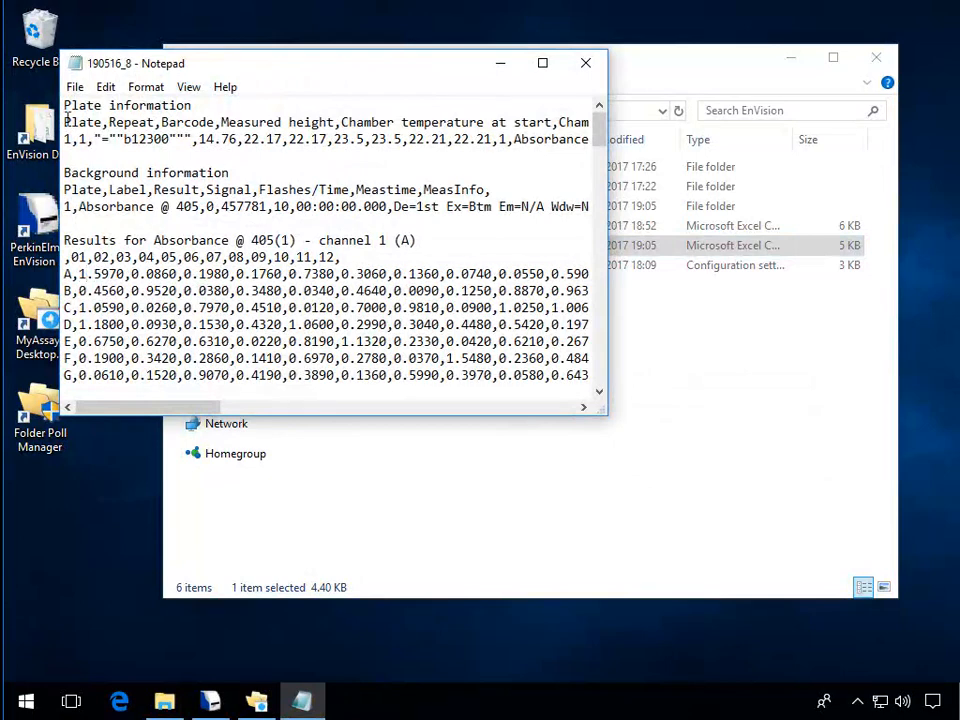
left_click(76, 88)
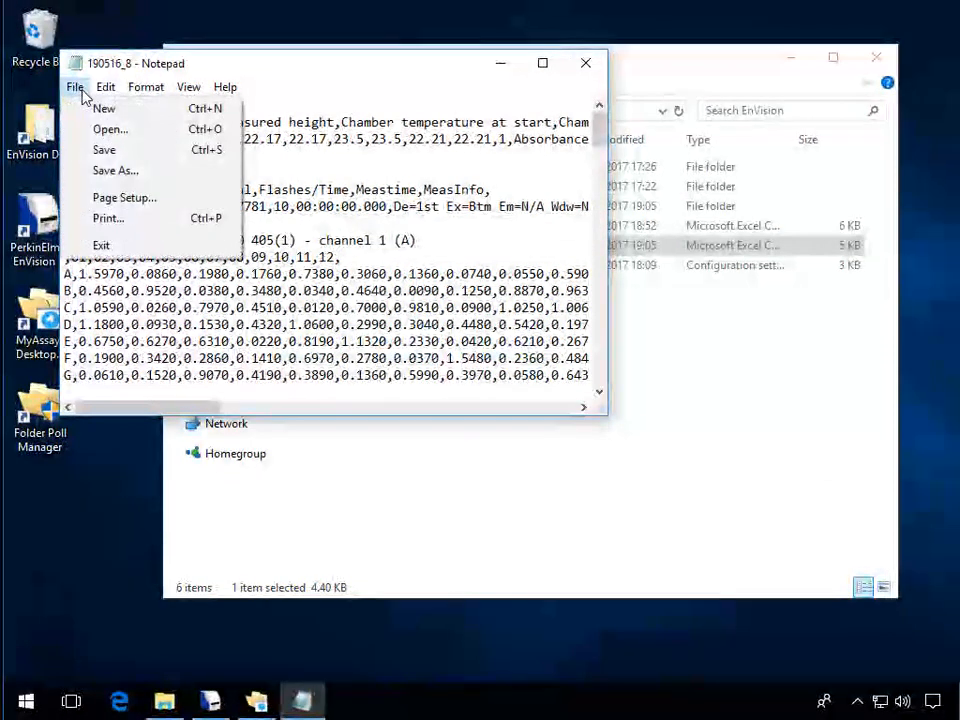
left_click(111, 152)
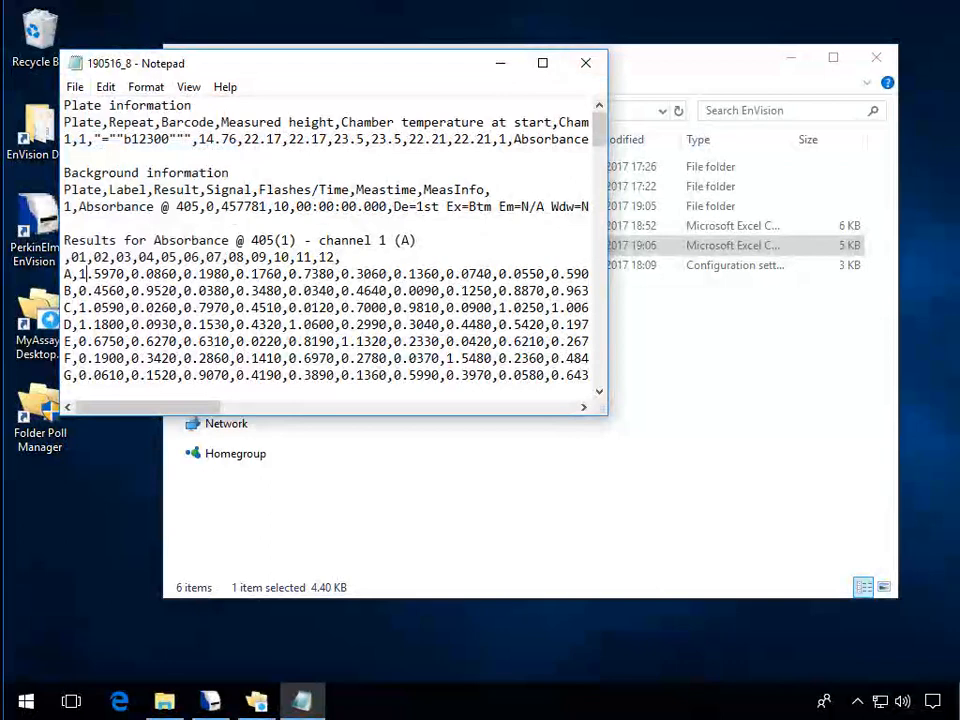
left_click(586, 63)
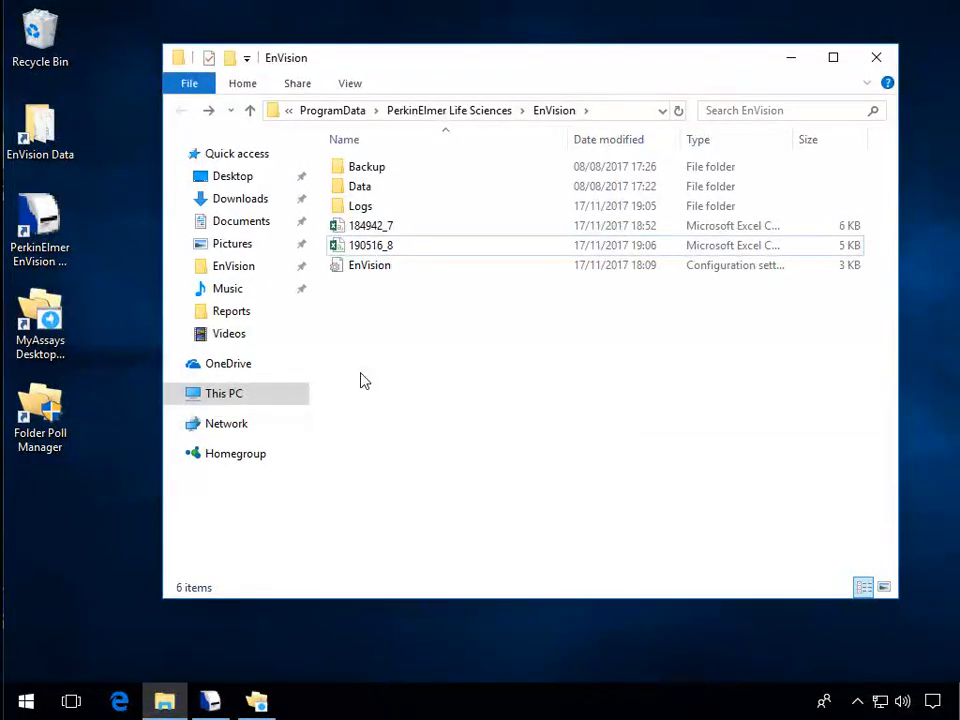
Step: Switch to MyAssays Explorer and launch the %CV assay protocol
left_click(257, 700)
left_click(70, 340)
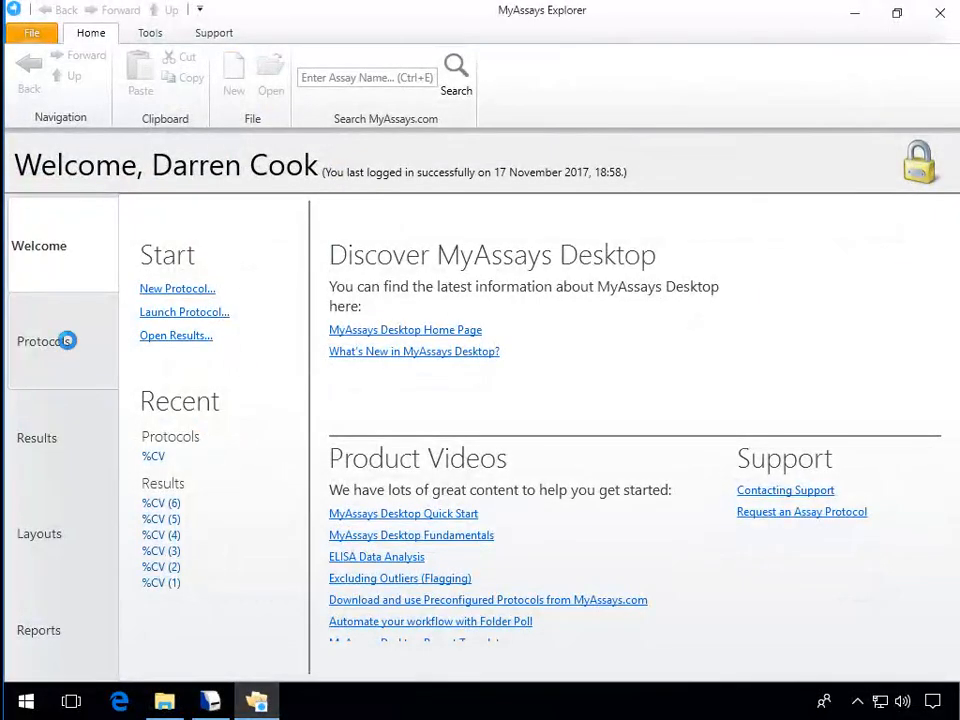
left_click(152, 224)
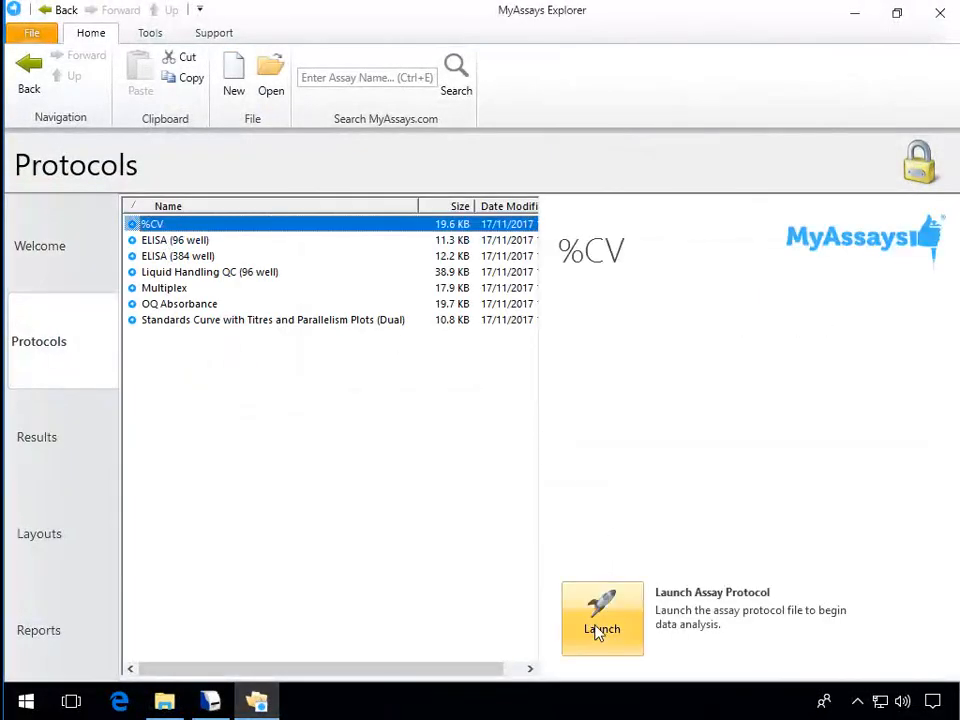
left_click(601, 615)
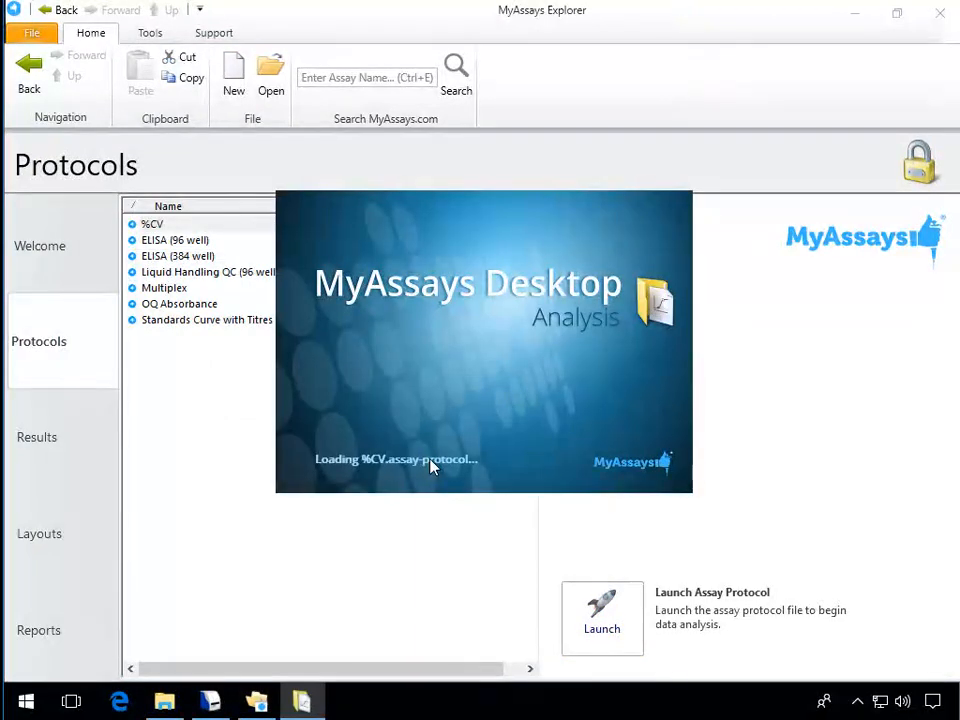
Step: Try to import the modified 190516_8.csv from the EnVision folder using the existing measurement import configuration, then close the Import Wizard
left_click(117, 90)
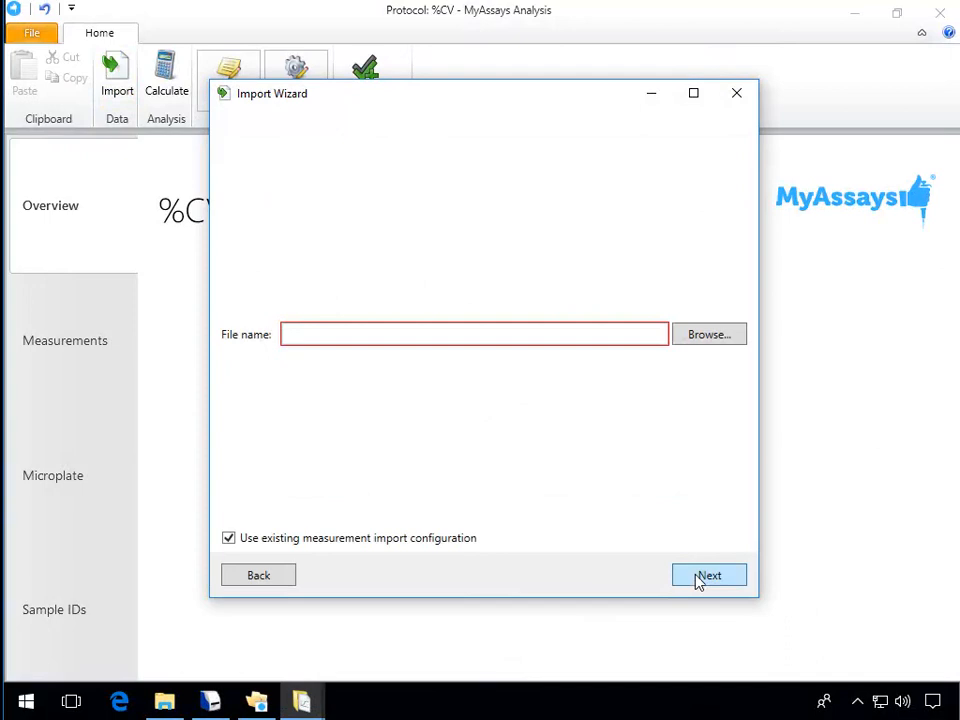
left_click(690, 336)
type("C:\\ProgramData\\PerkinElmer Life Sciences\\EnVision")
left_click(622, 530)
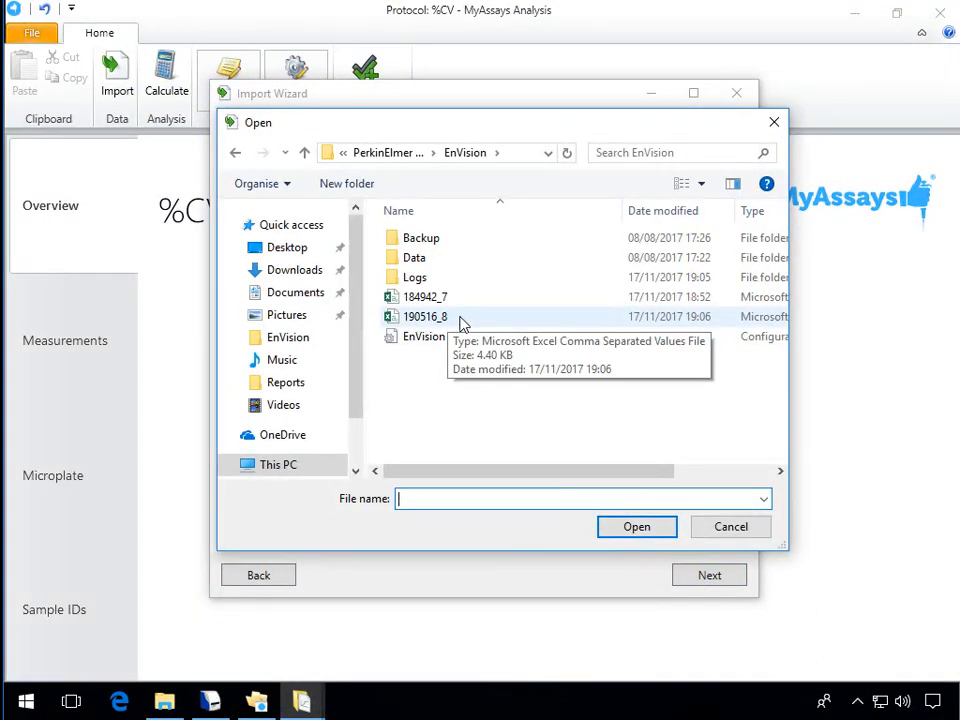
double_click(455, 318)
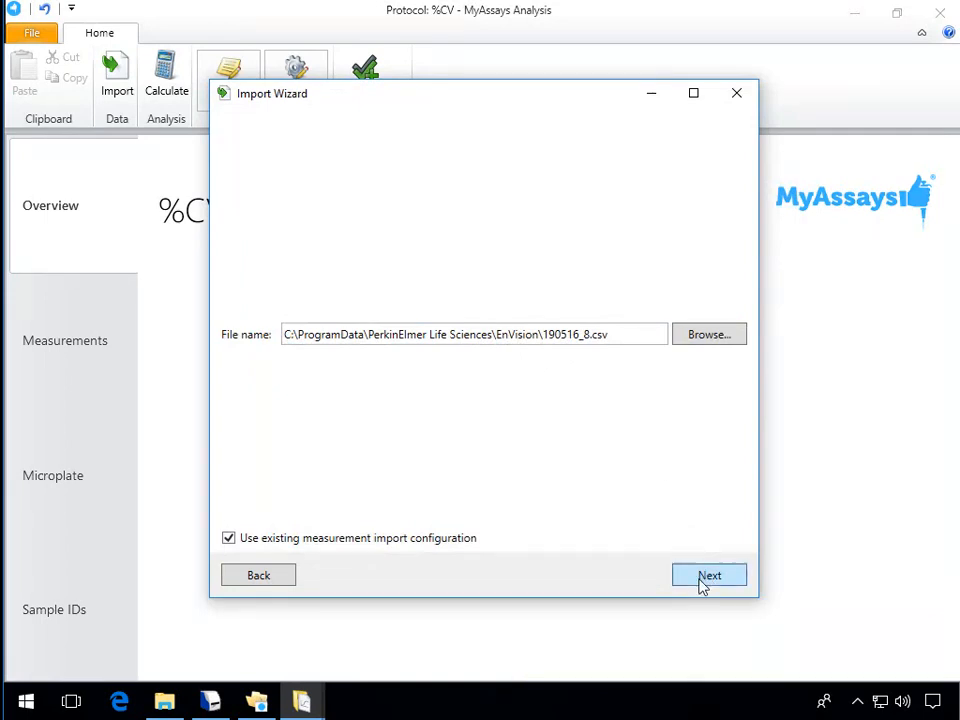
left_click(707, 577)
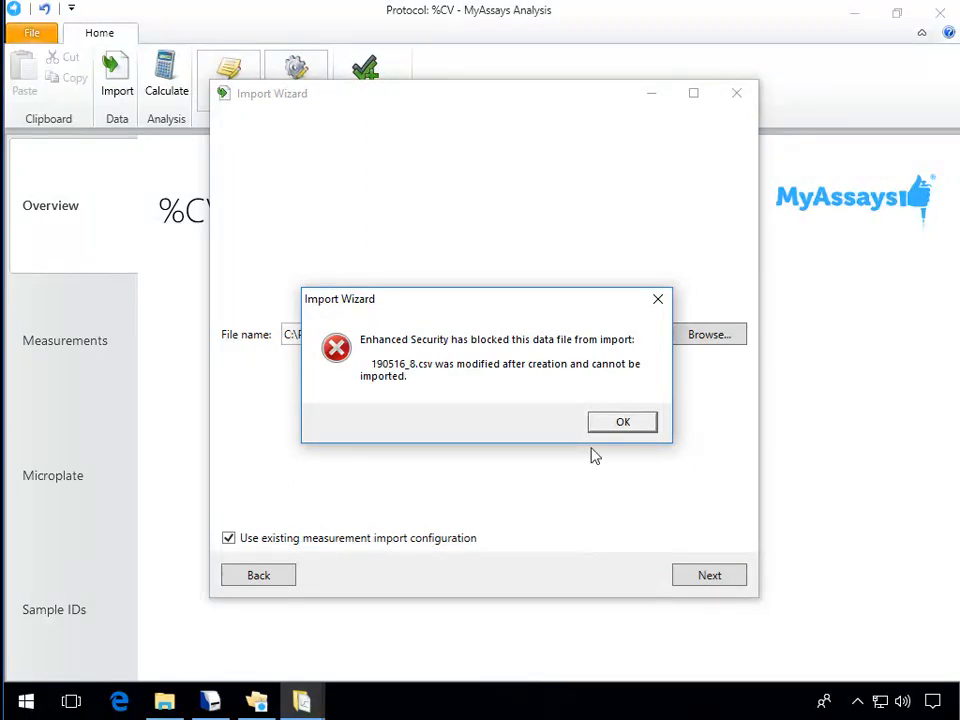
left_click(618, 423)
left_click(743, 96)
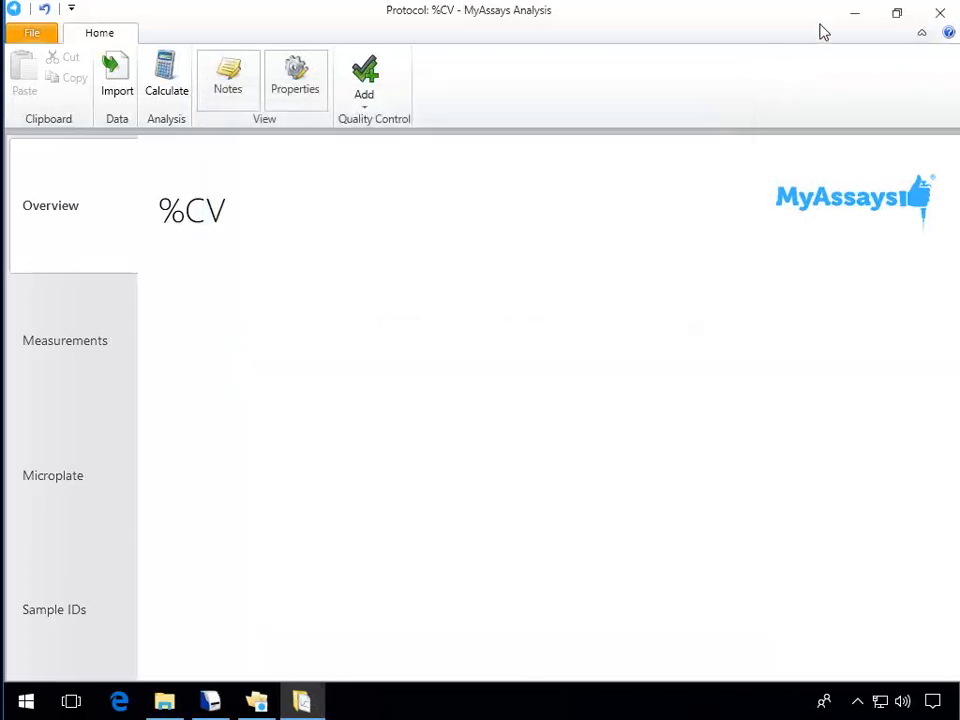
Step: Open the audit trail from Security Management in MyAssays Explorer, examine the full descriptions of the blocked imports, and close the log
left_click(854, 16)
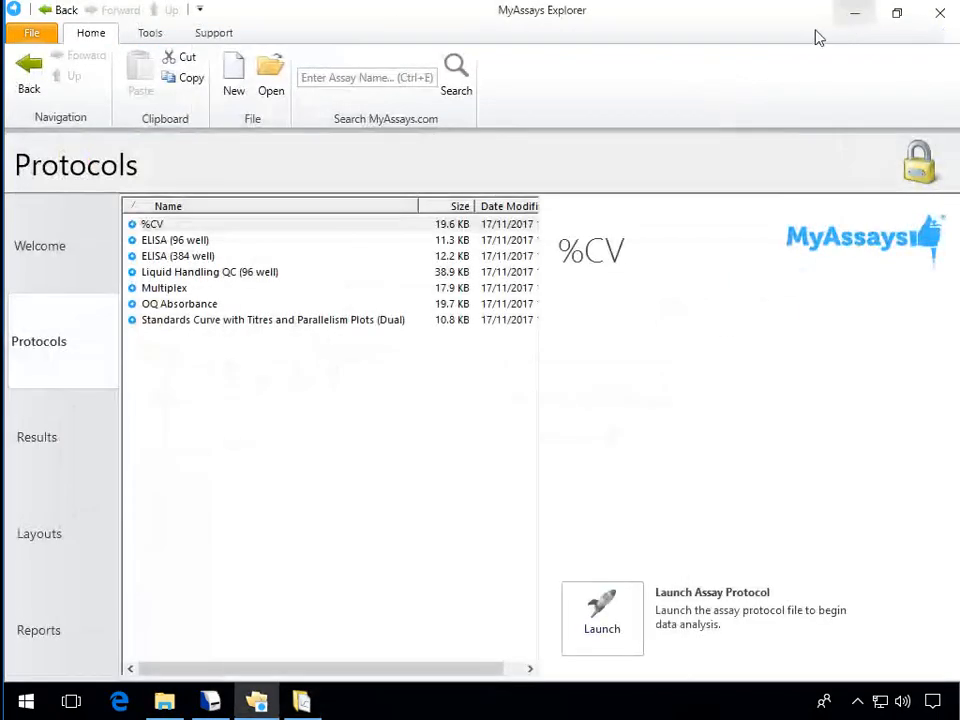
left_click(160, 36)
left_click(240, 85)
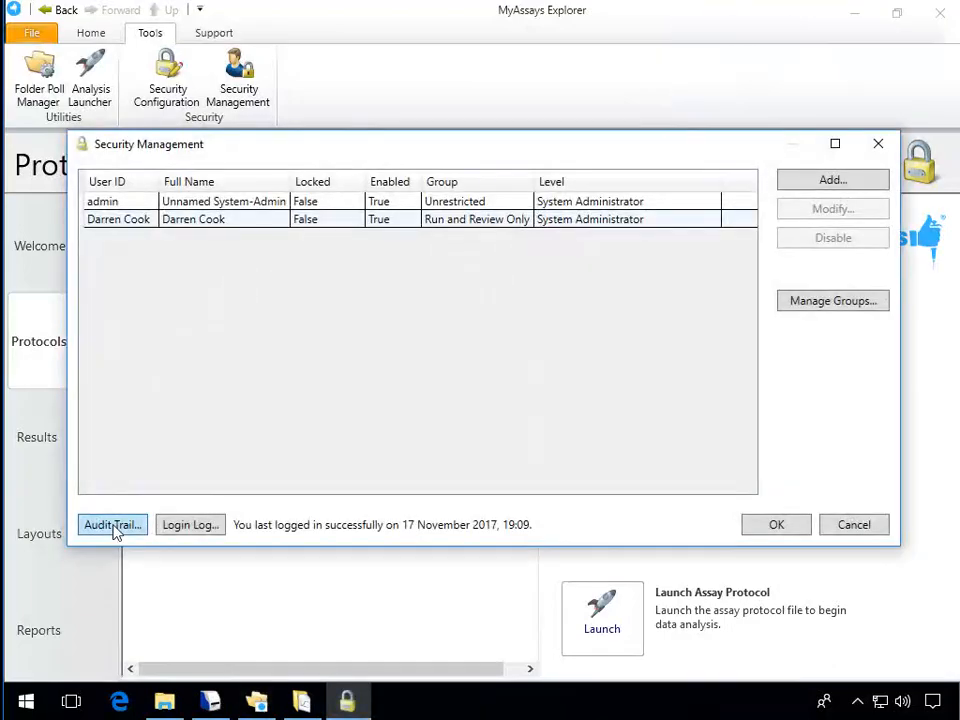
left_click(113, 526)
double_click(636, 146)
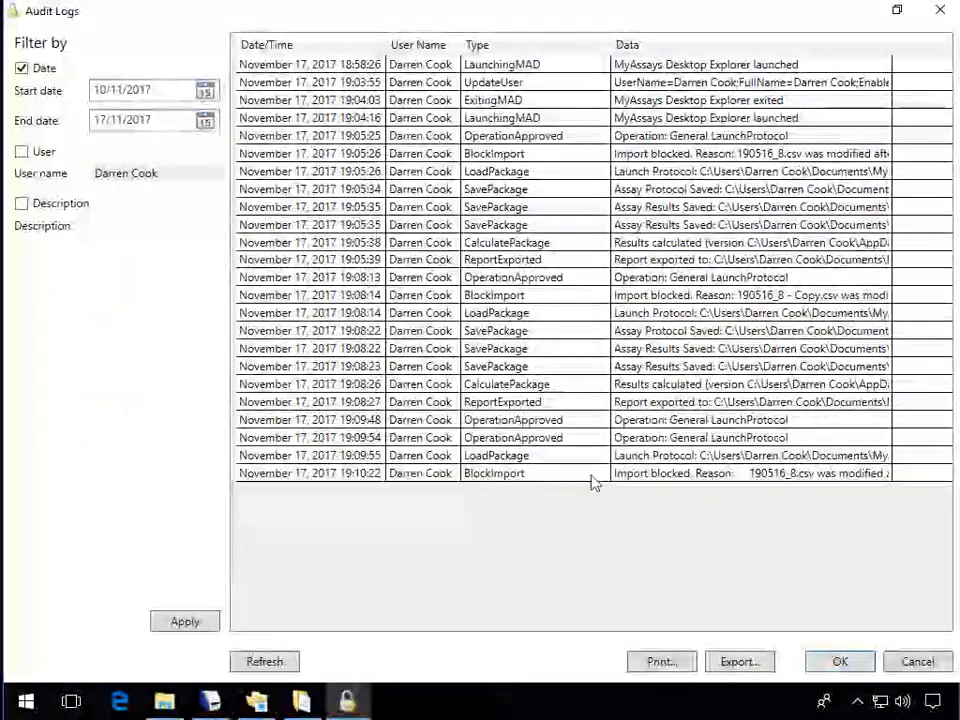
double_click(895, 46)
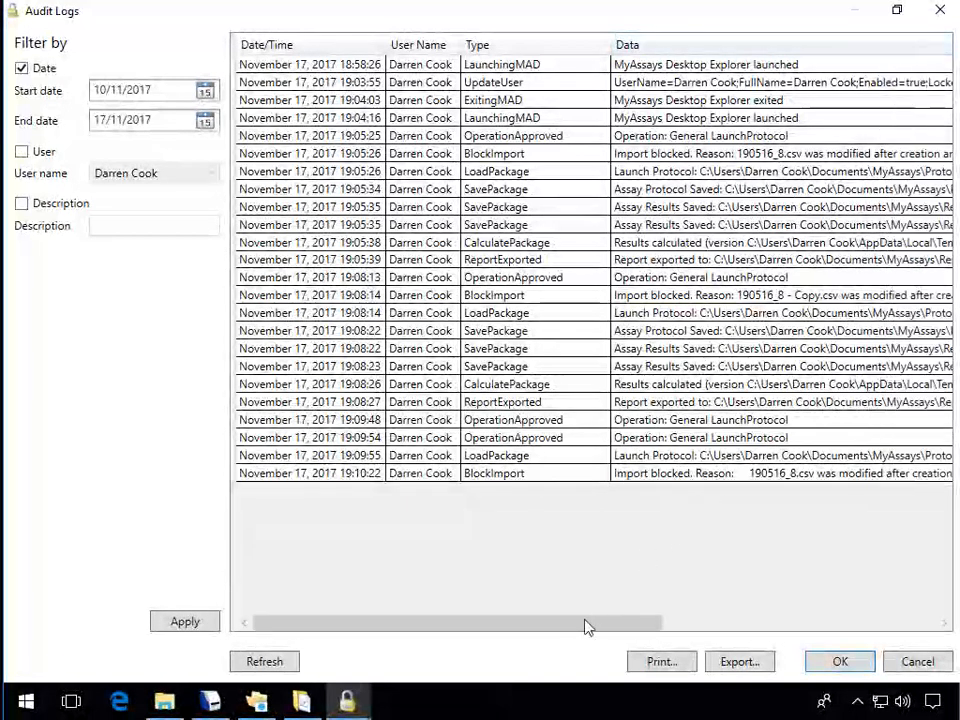
left_click_drag(611, 627, 729, 617)
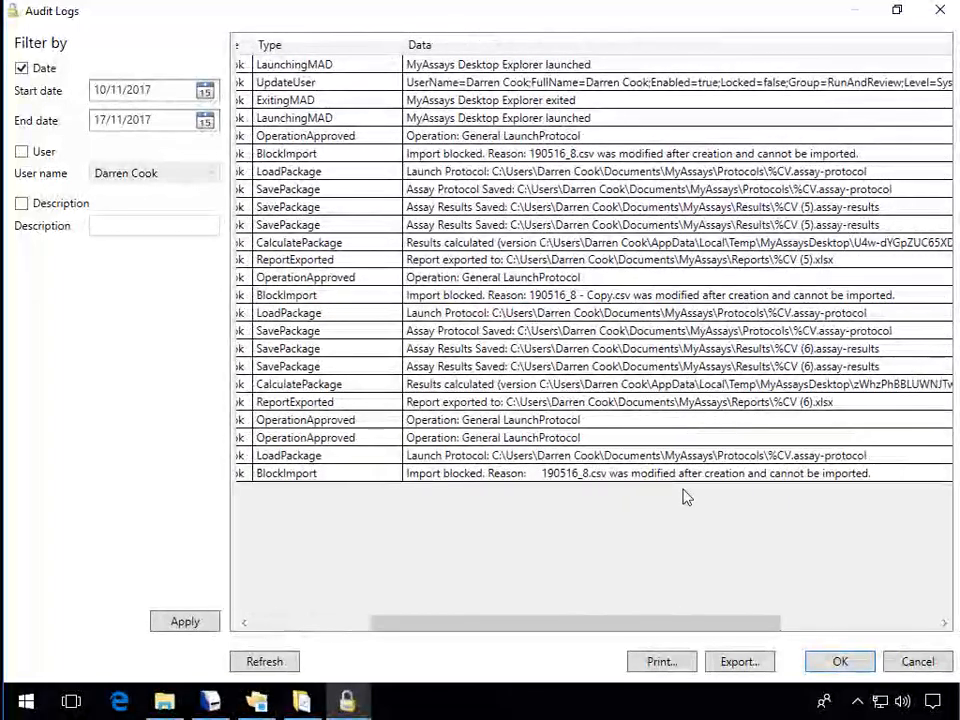
left_click(917, 661)
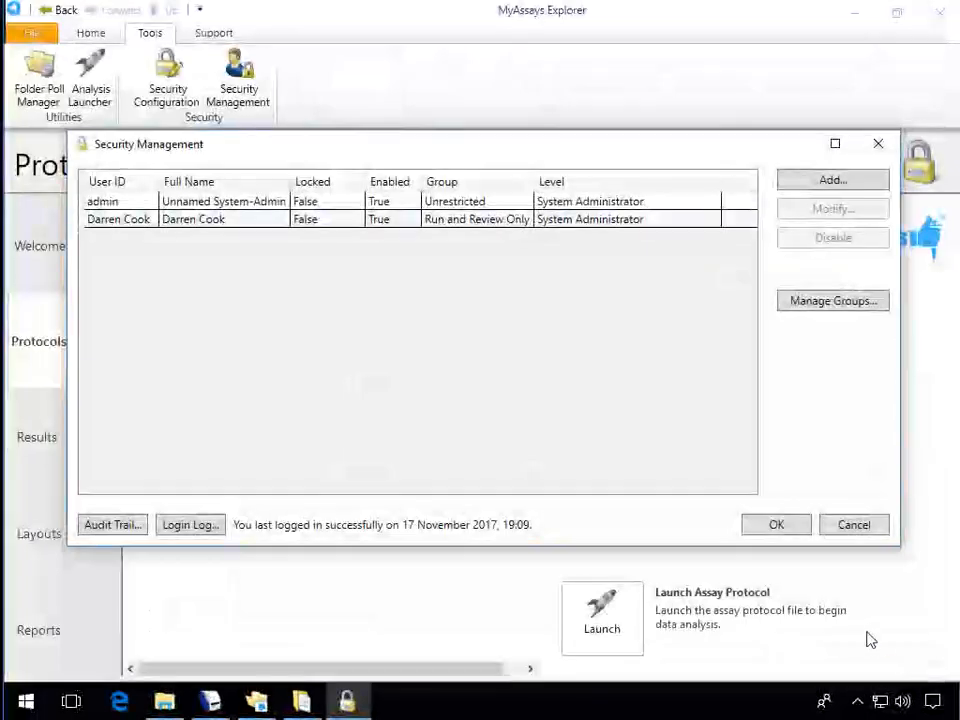